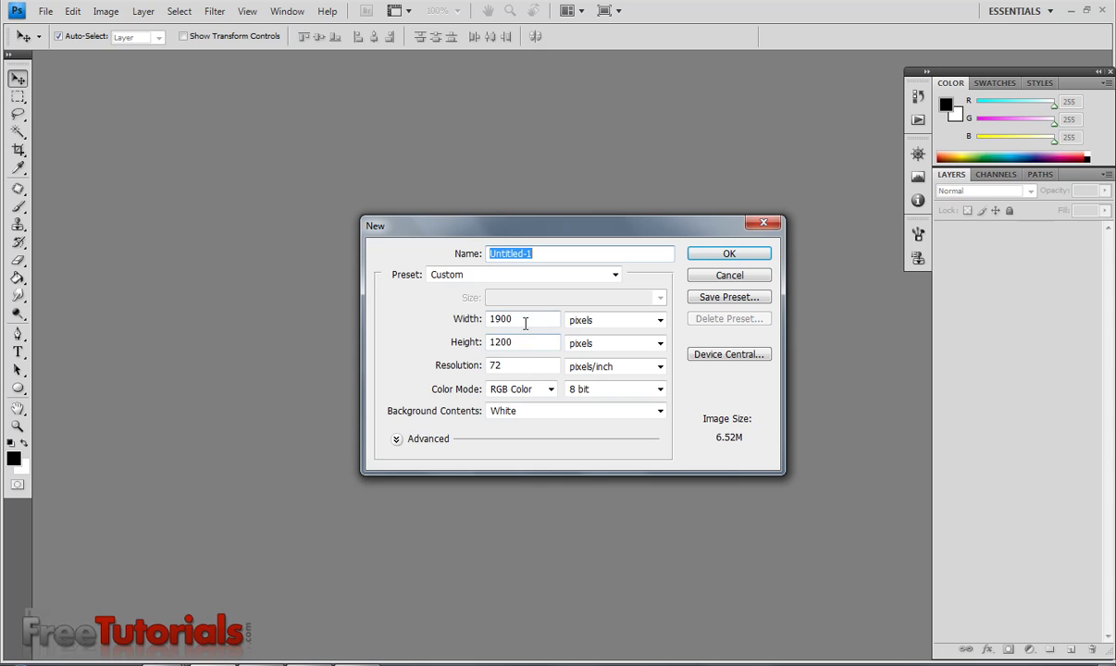
Step: Create a new 1900×1200 pixel document
click(522, 315)
click(518, 341)
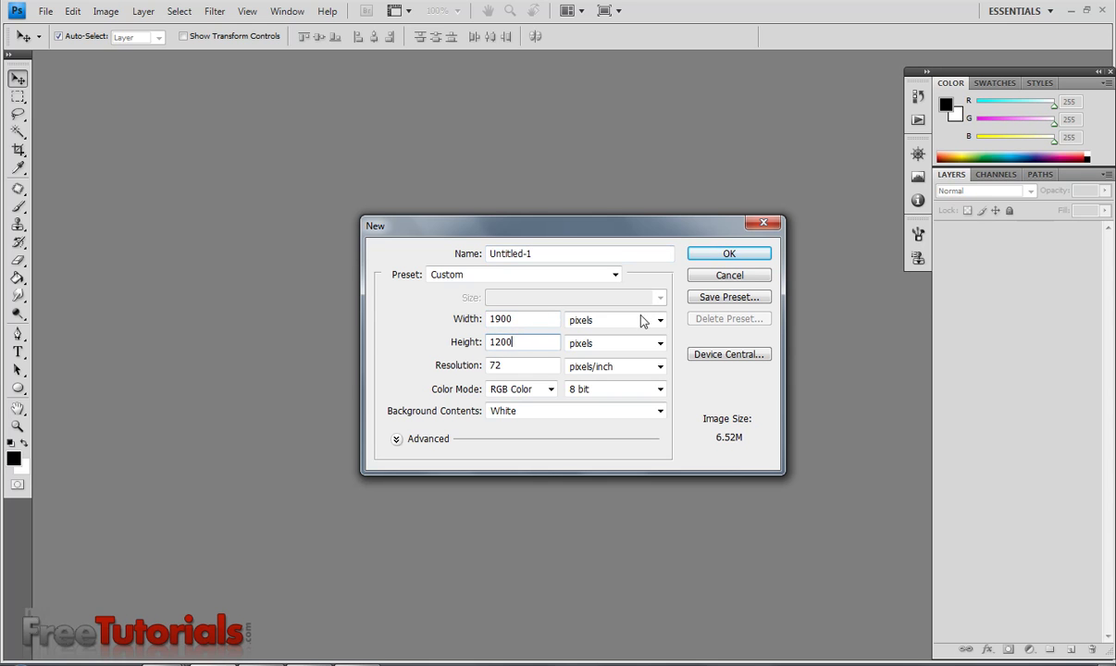
click(723, 255)
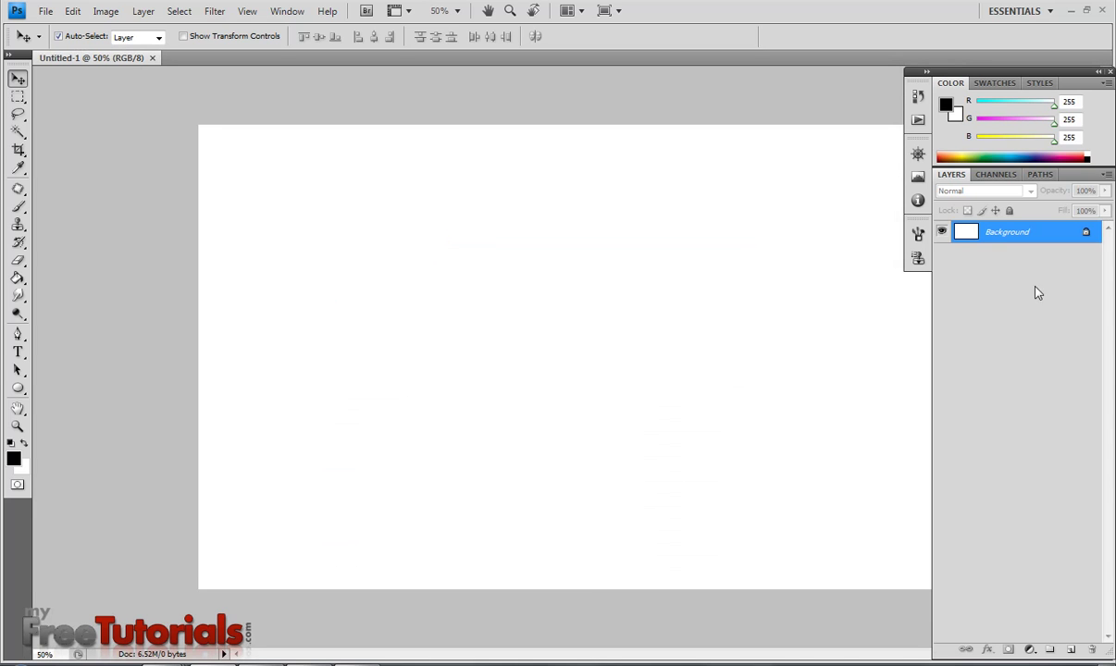
Step: Convert the Background into Layer 0 and fill it solid black with the Paint Bucket
double_click(1027, 231)
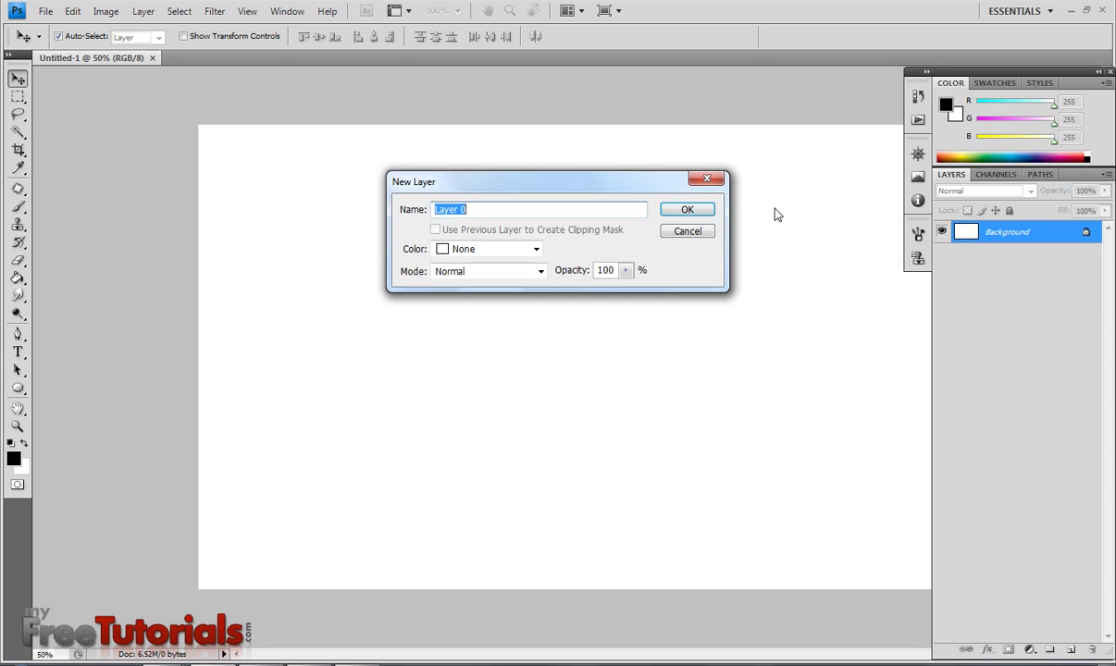
click(689, 209)
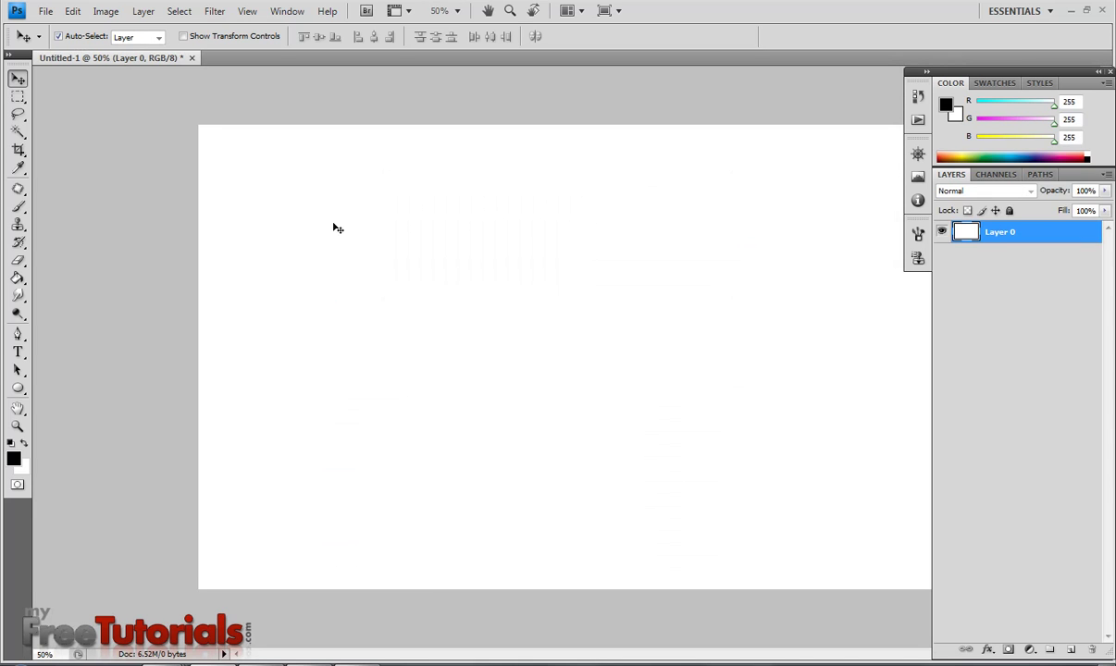
click(17, 278)
click(352, 384)
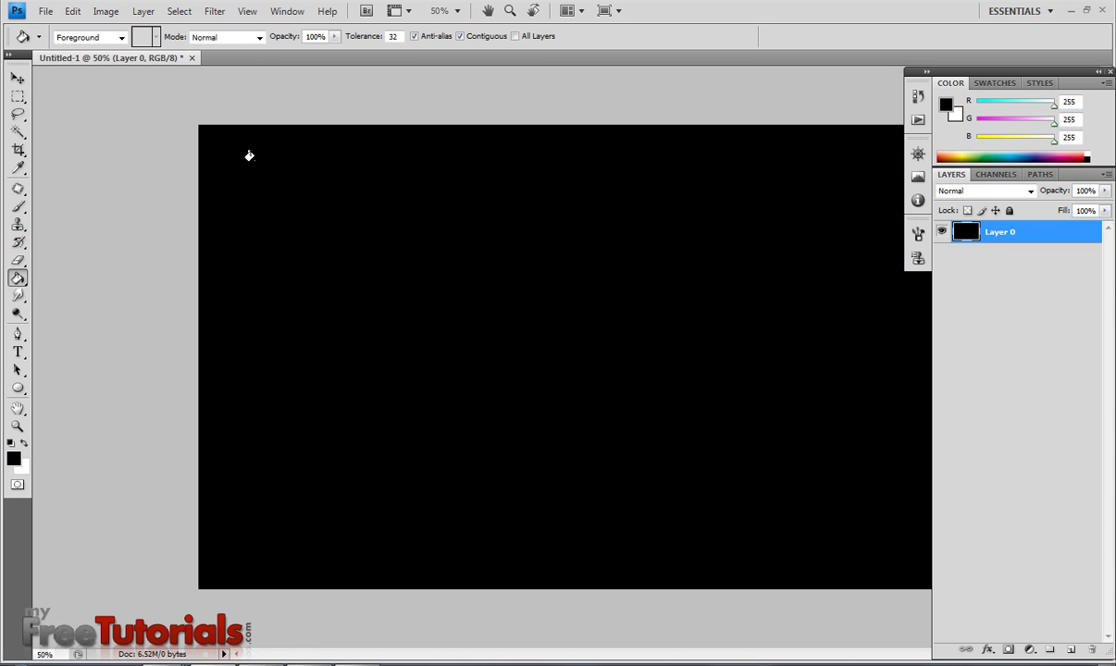
click(45, 13)
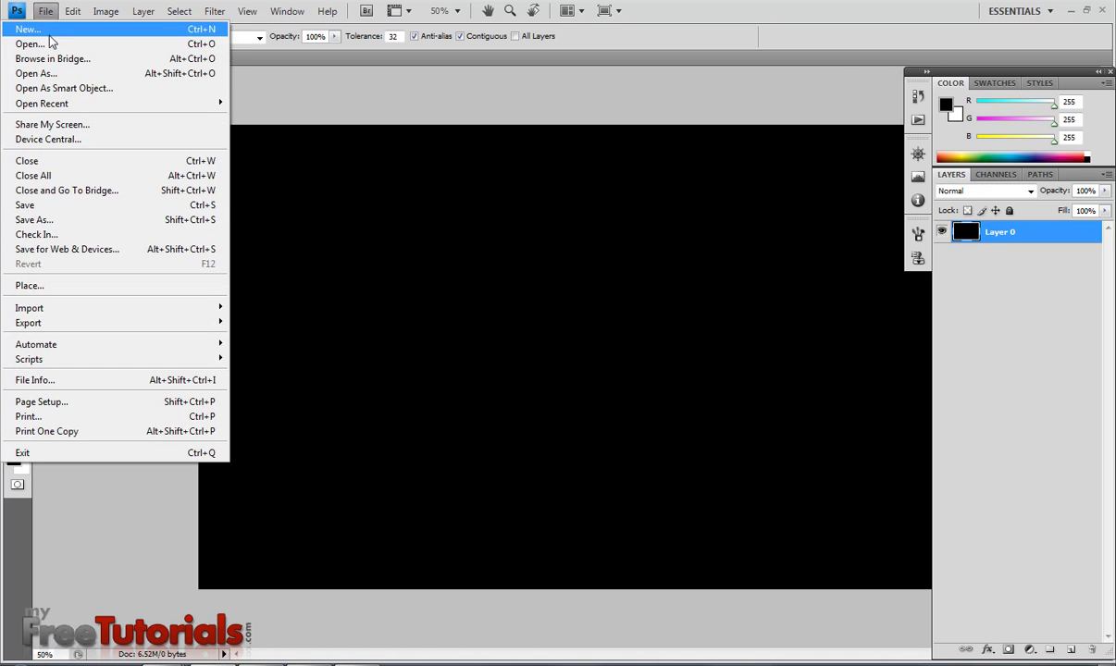
Step: Open avatar_movie_avatar.jpg from the Desktop in its own document
click(51, 46)
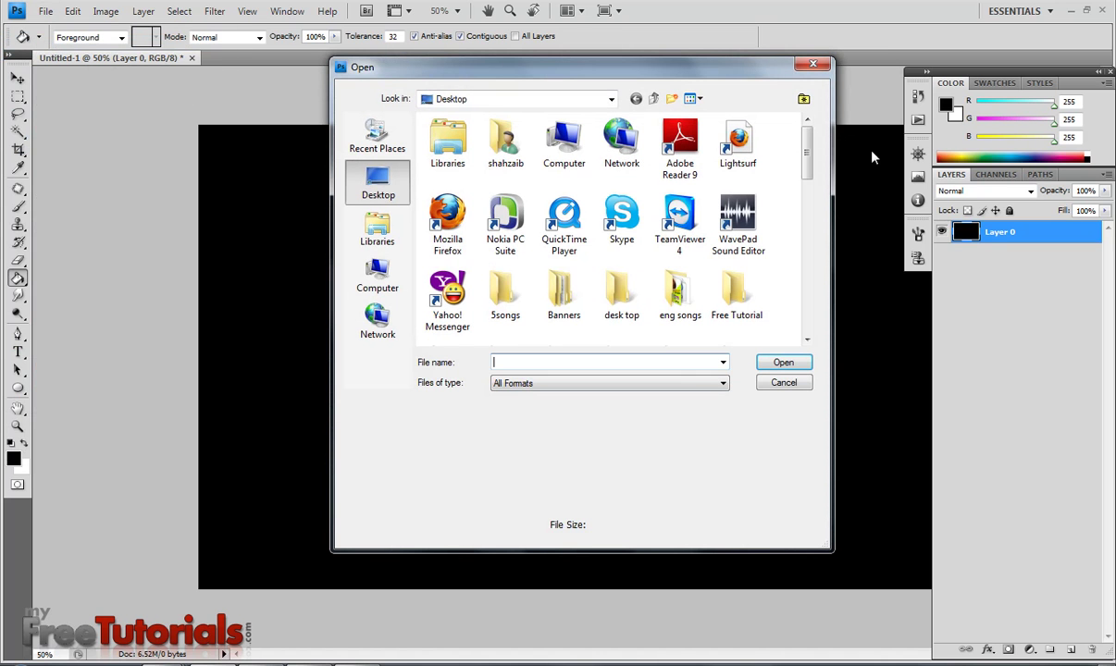
drag(807, 154, 807, 211)
click(680, 237)
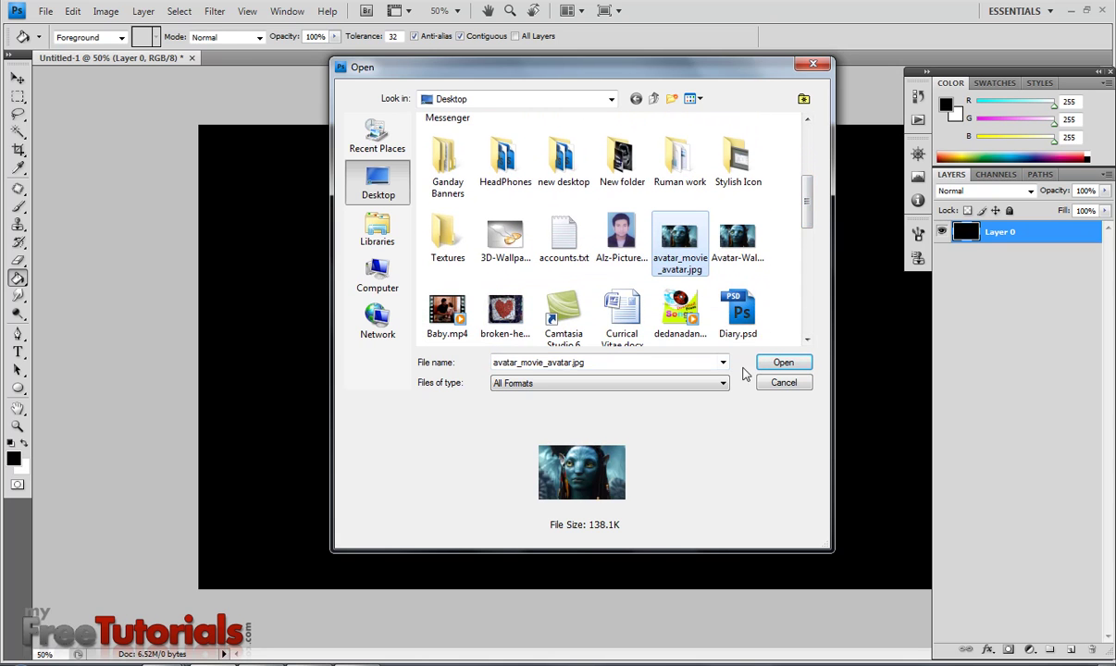
click(780, 363)
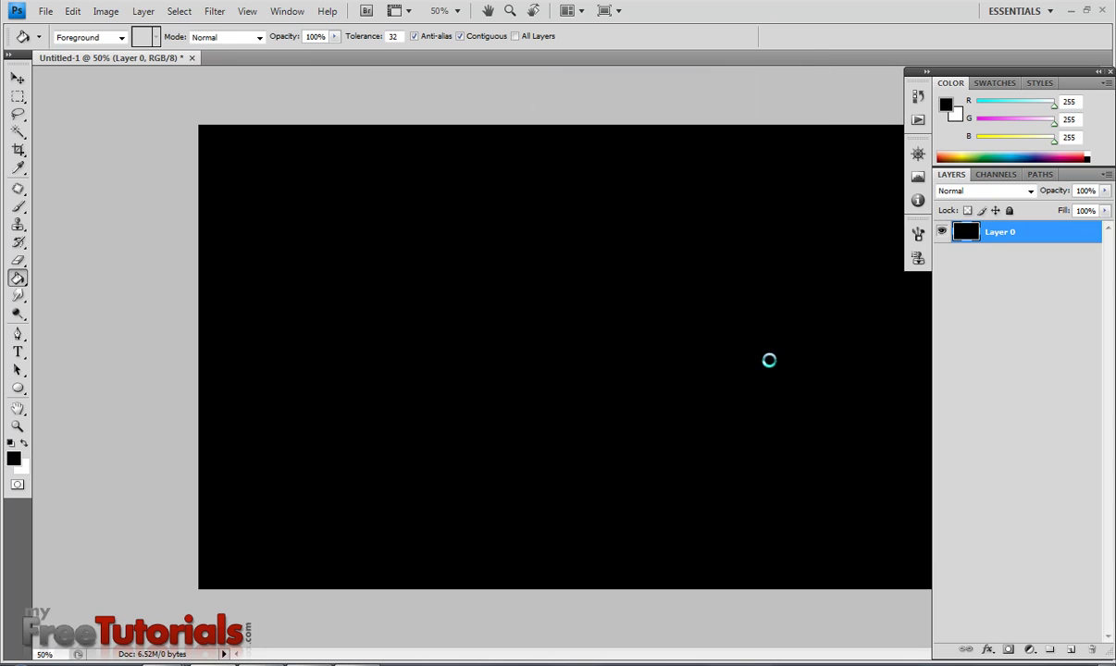
click(18, 79)
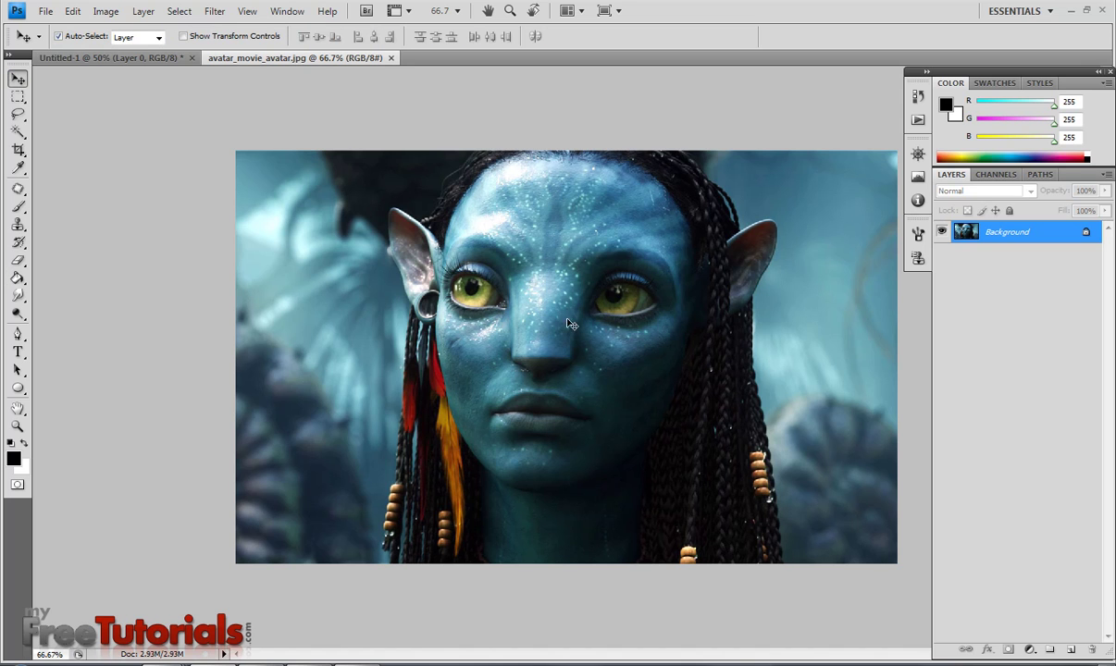
Step: Drag the Na'vi photo into Untitled-1 and zoom out to see the whole canvas
drag(160, 62, 597, 335)
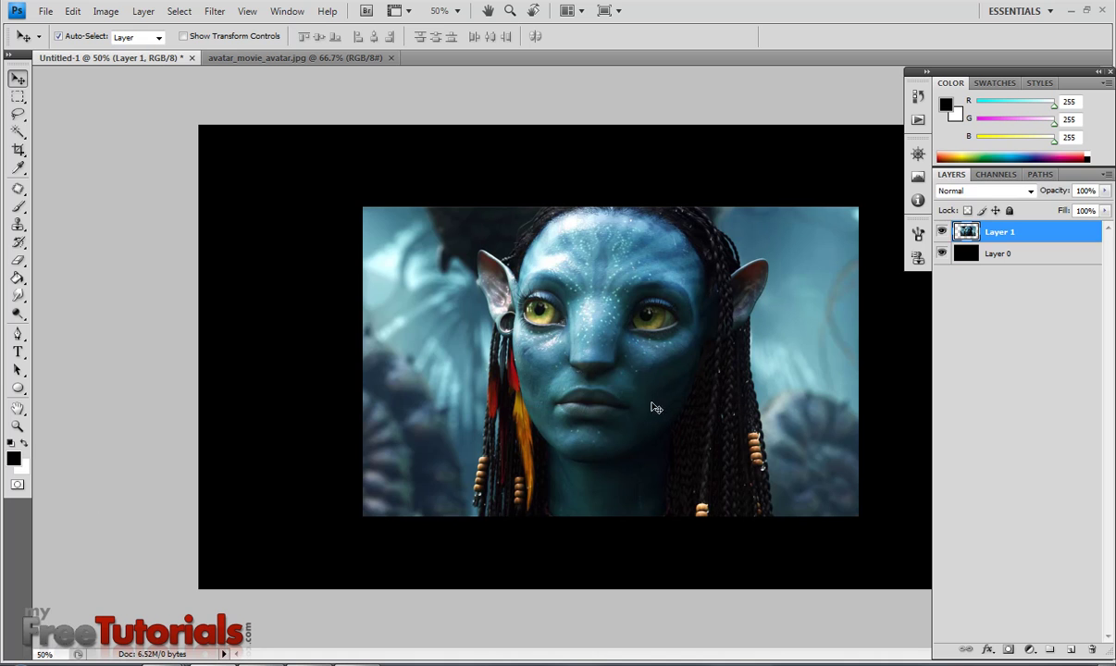
click(17, 425)
right_click(299, 400)
click(347, 481)
Step: Position the photo and scale it up with Free Transform to cover the canvas
click(18, 80)
drag(486, 374, 527, 412)
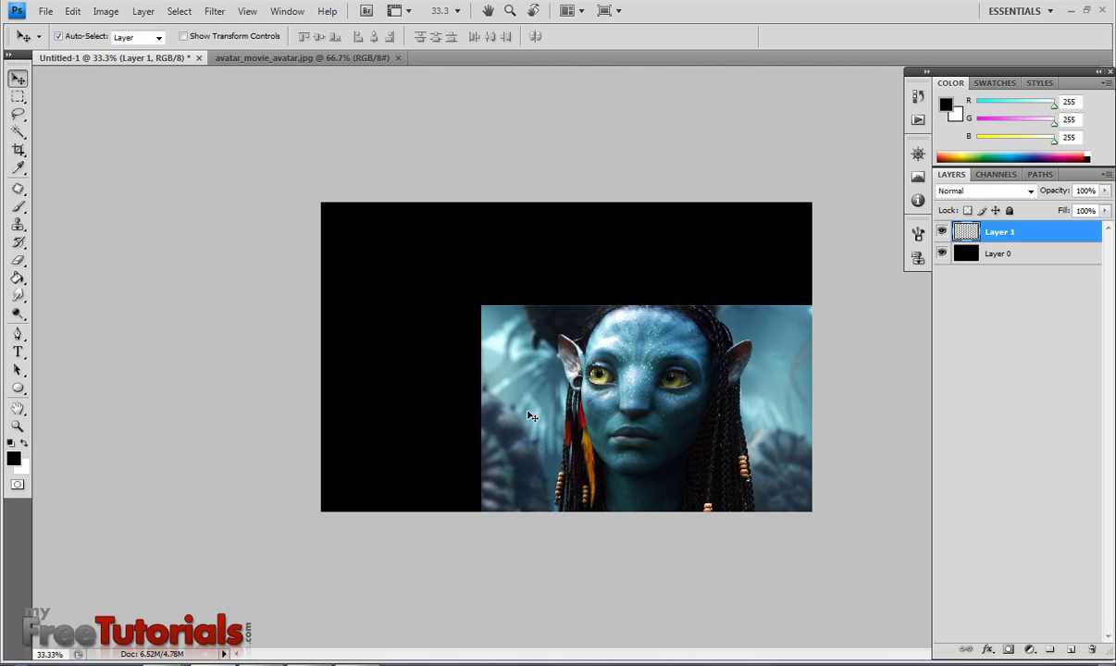
key(ctrl+t)
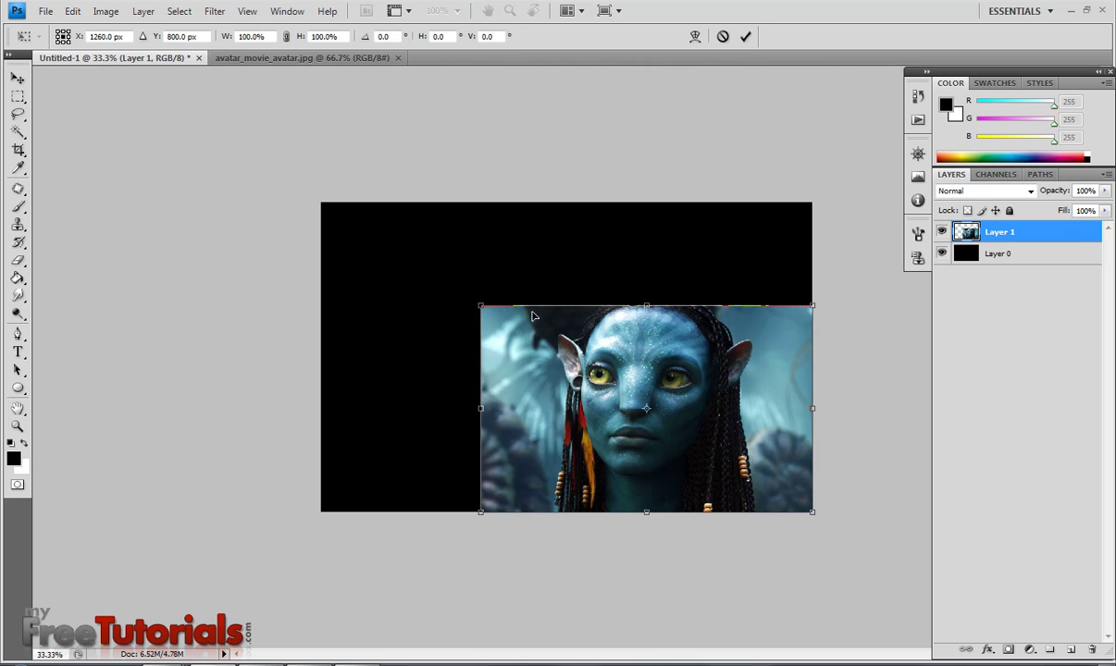
drag(480, 306, 309, 217)
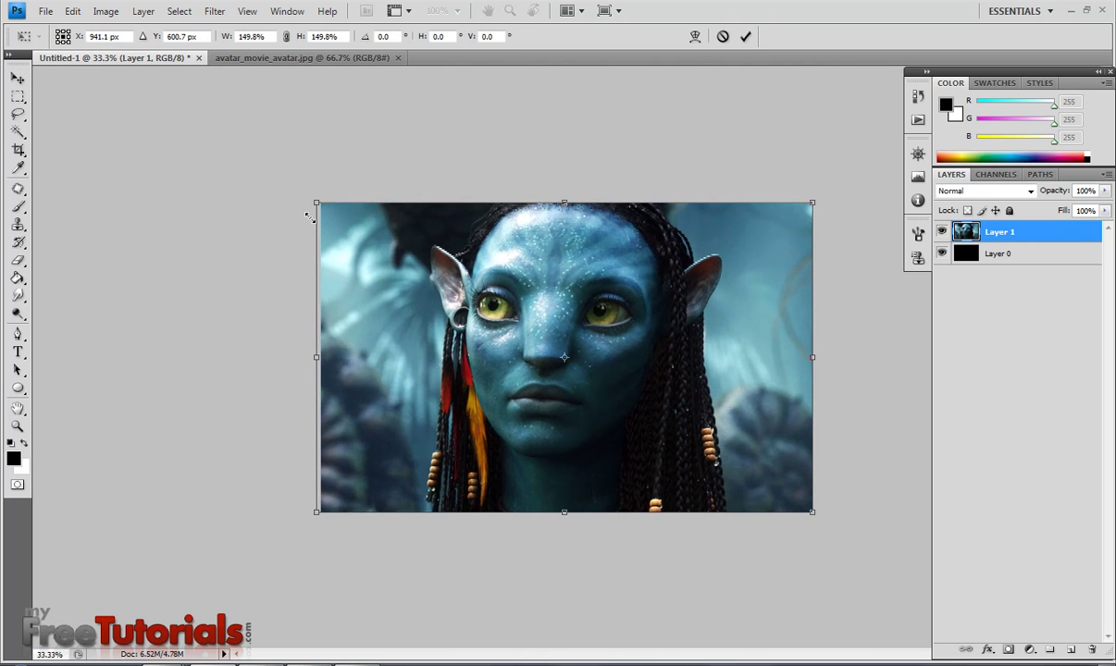
key(Return)
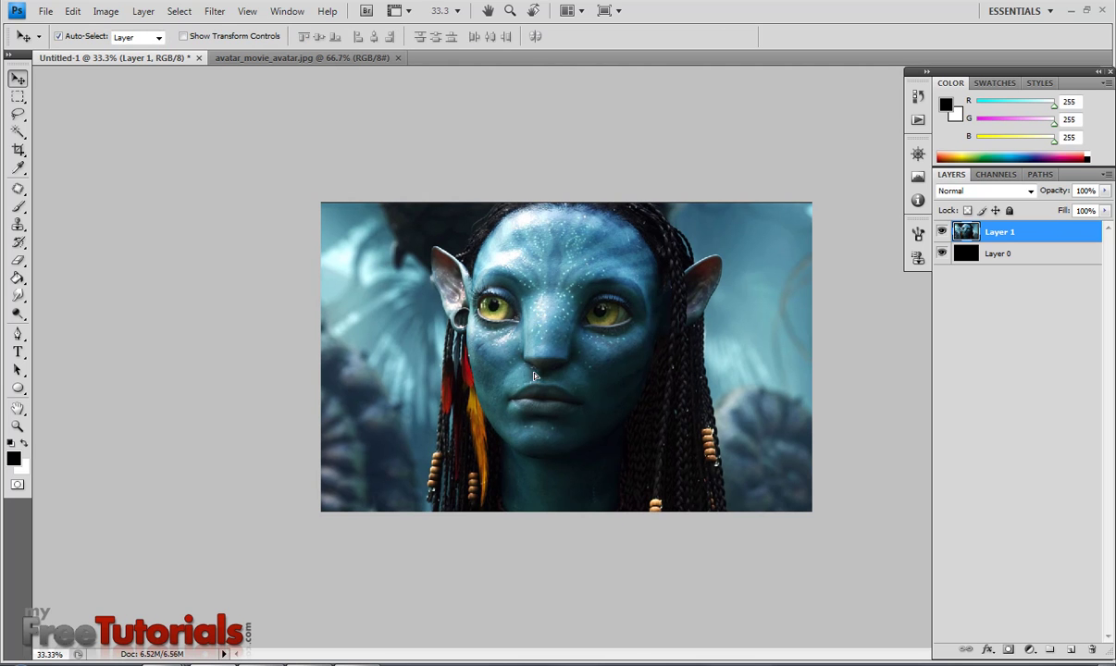
drag(530, 379, 533, 375)
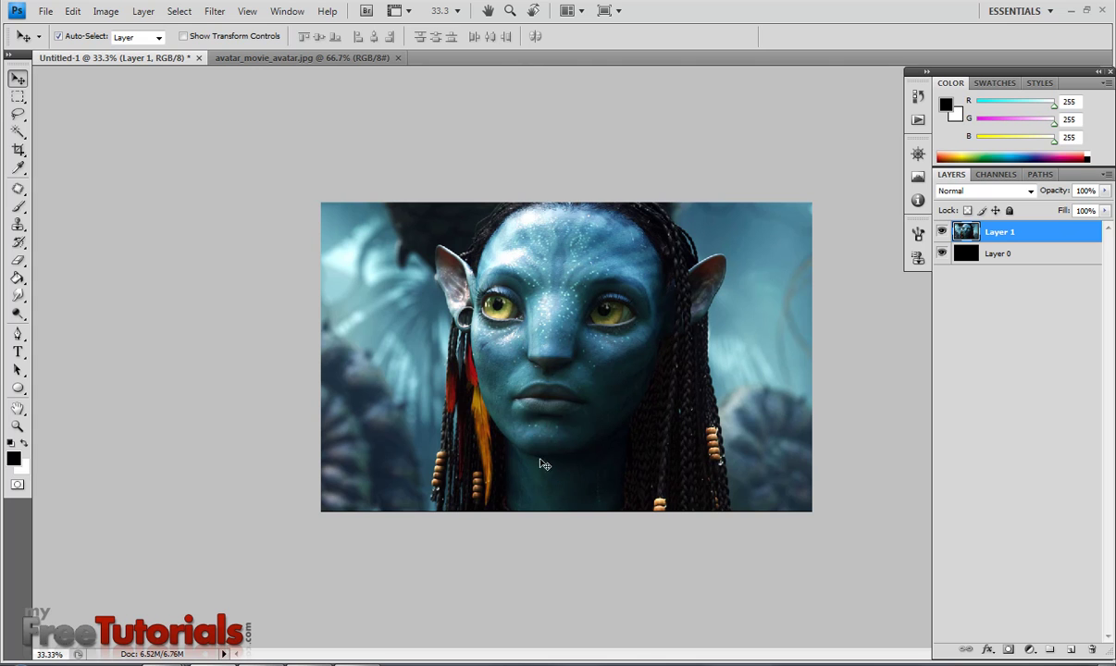
key(ctrl+t)
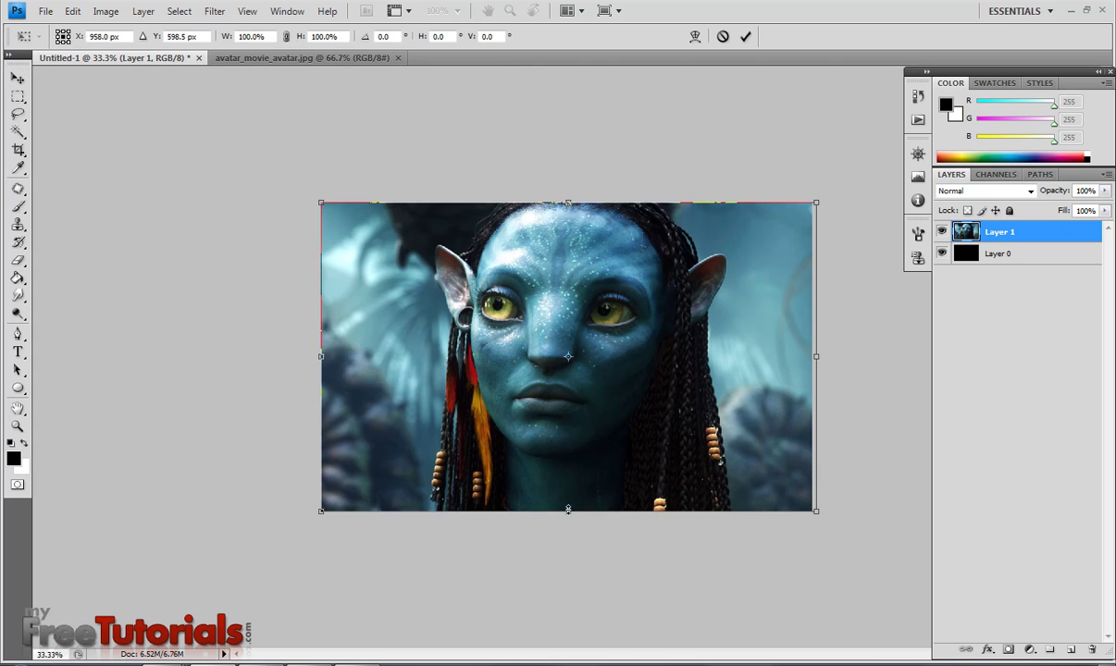
key(Return)
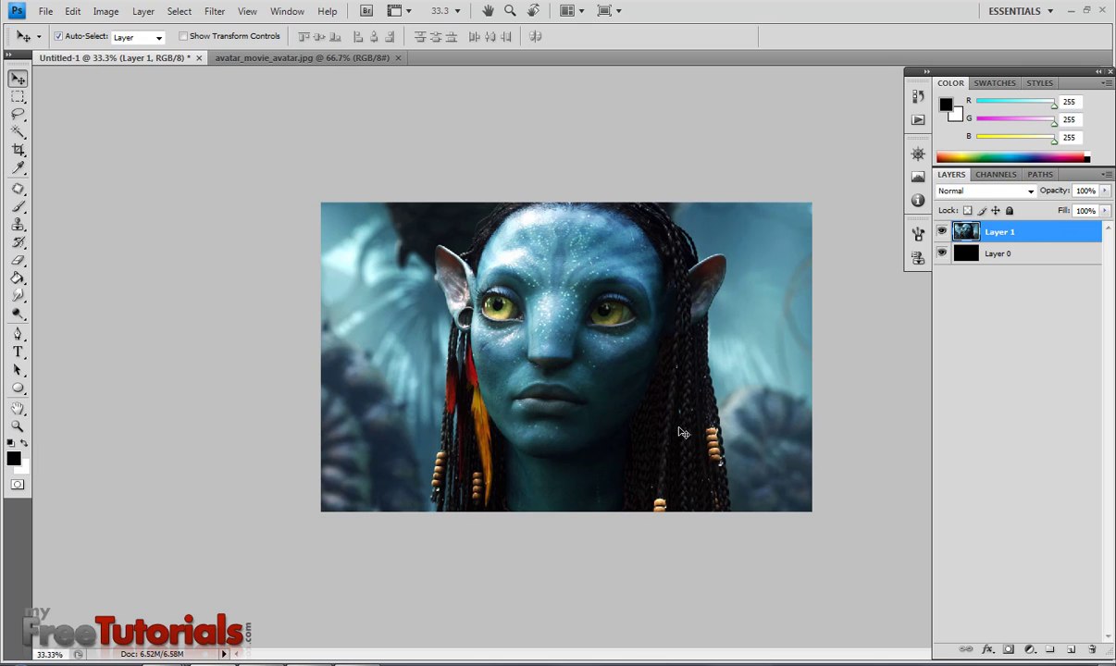
Step: Duplicate Layer 1 to create Layer 1 copy
right_click(1030, 235)
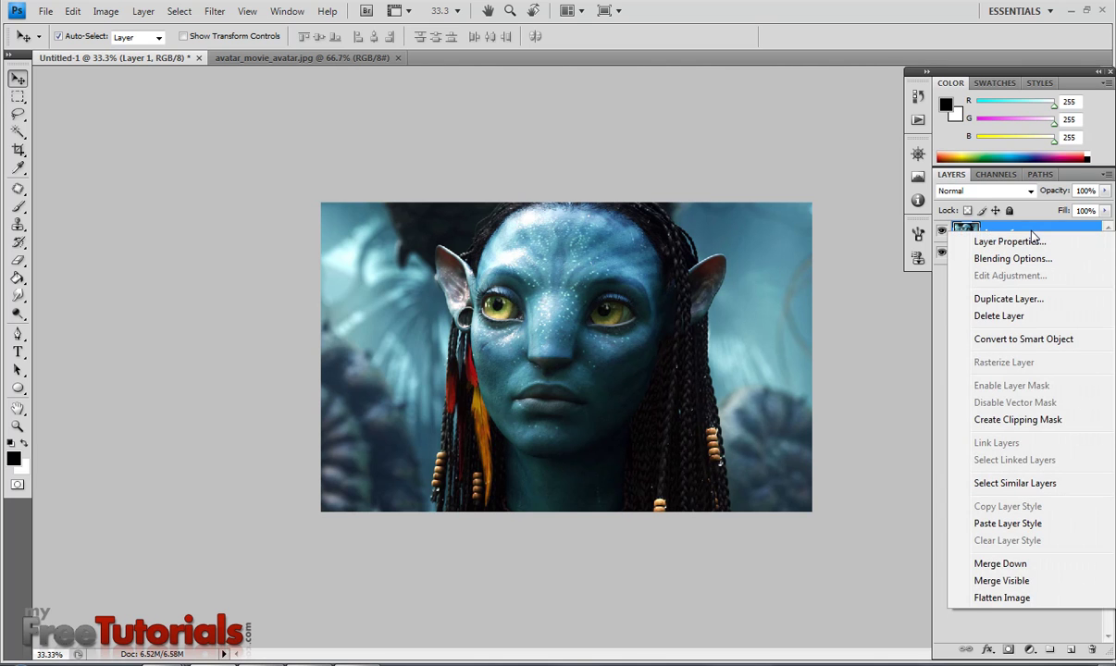
click(1007, 298)
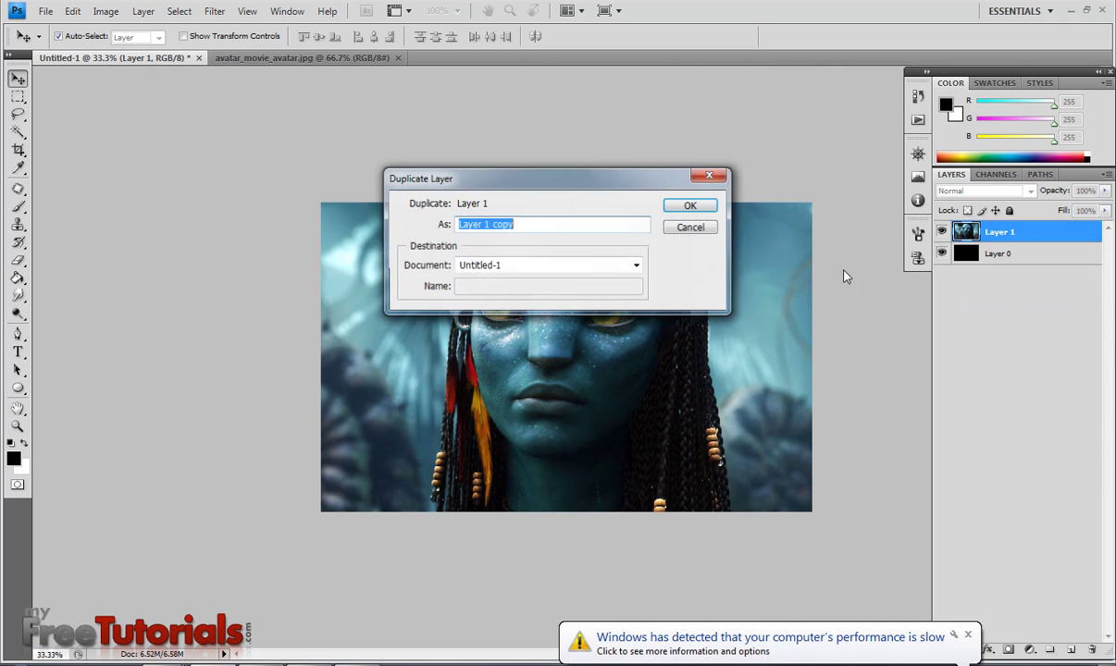
click(680, 204)
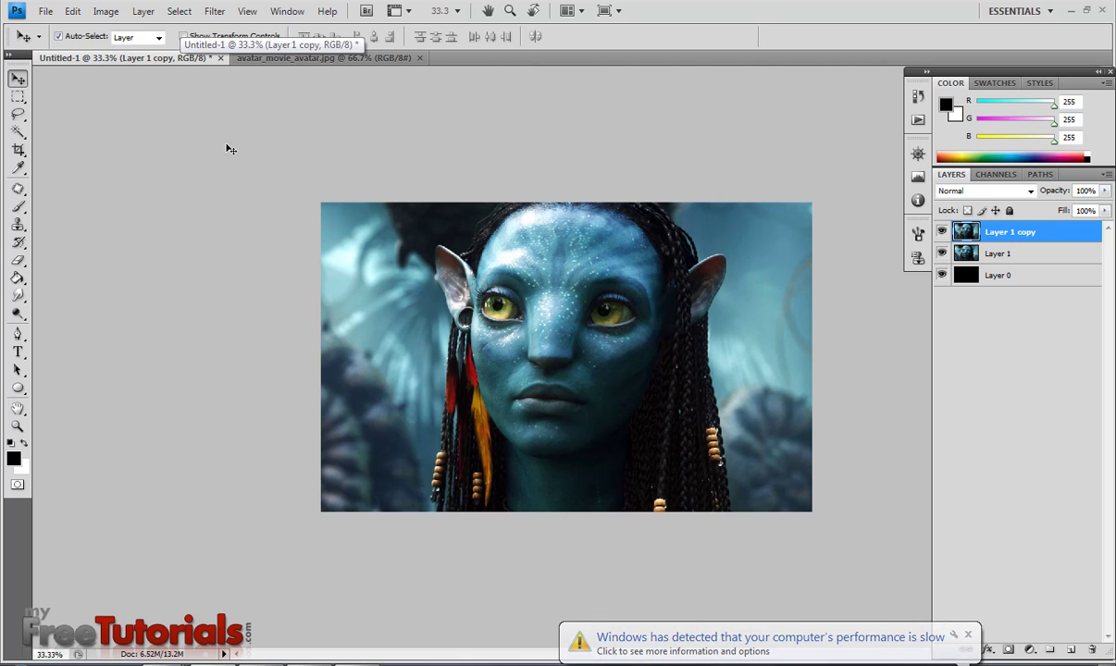
Step: Apply a 4.5-pixel High Pass filter to the copy and blend it in Overlay mode
click(214, 11)
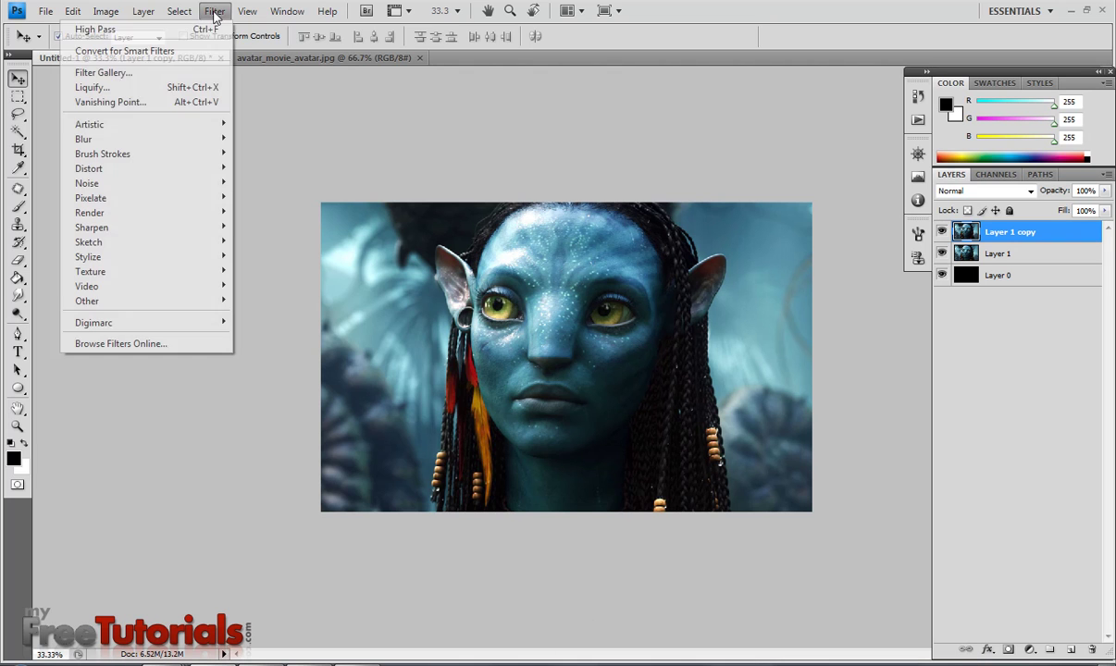
mouse_move(223, 306)
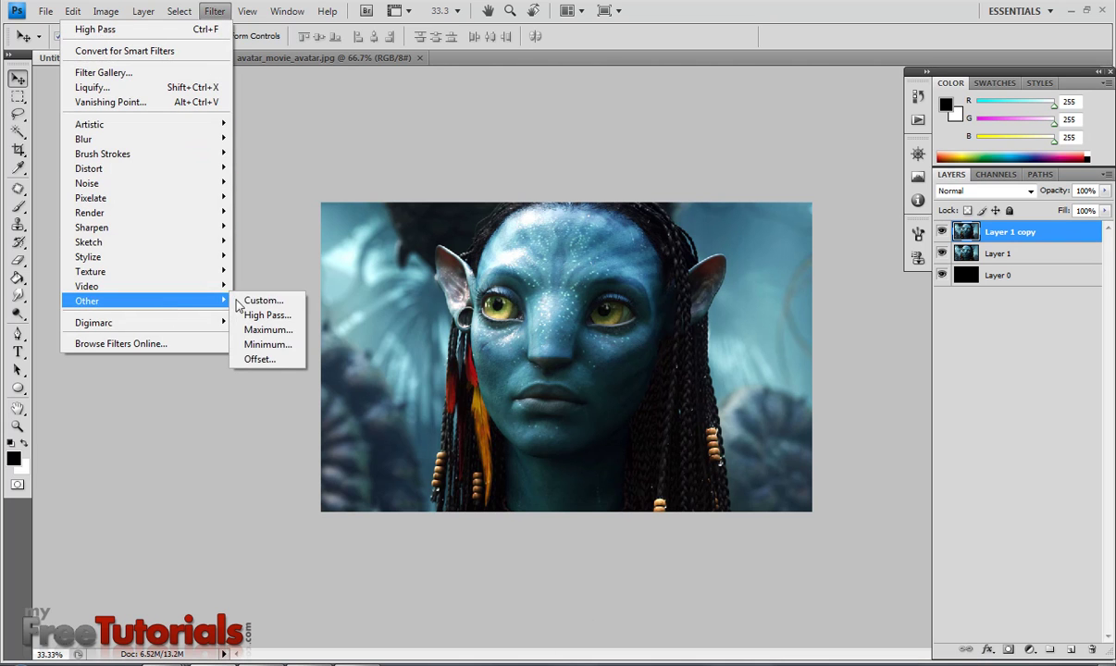
click(267, 314)
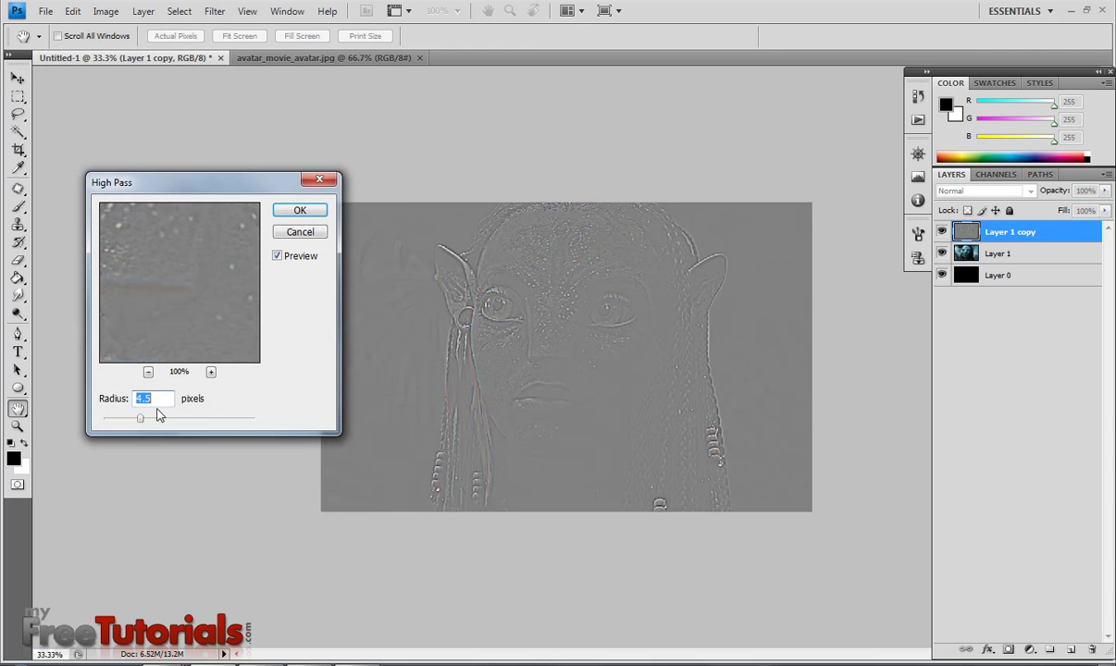
click(277, 211)
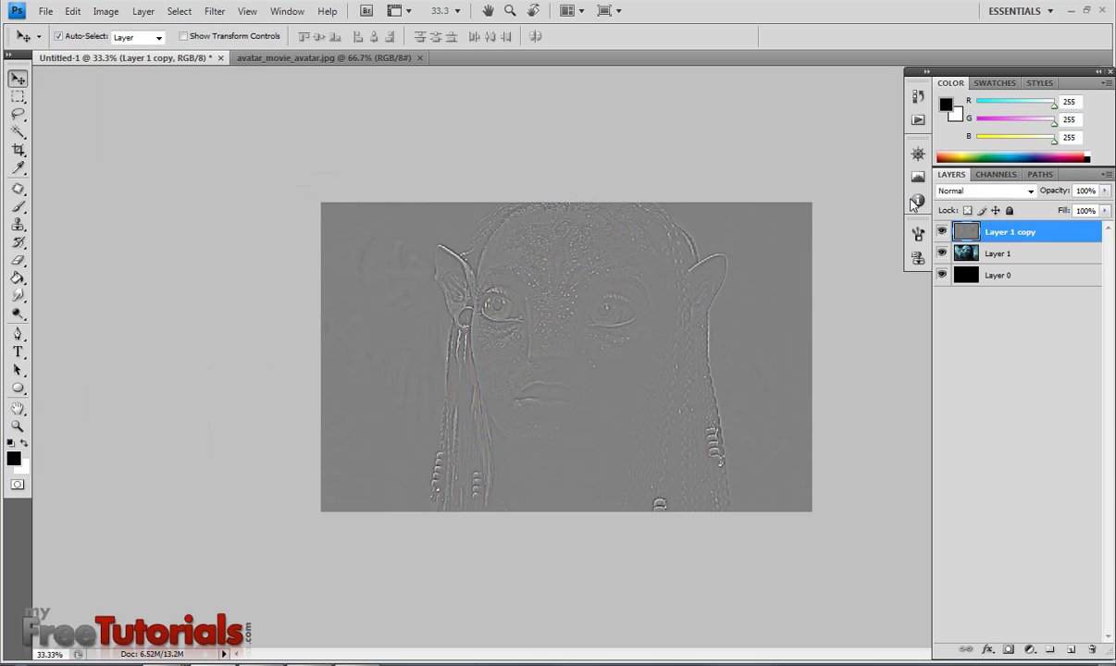
click(999, 192)
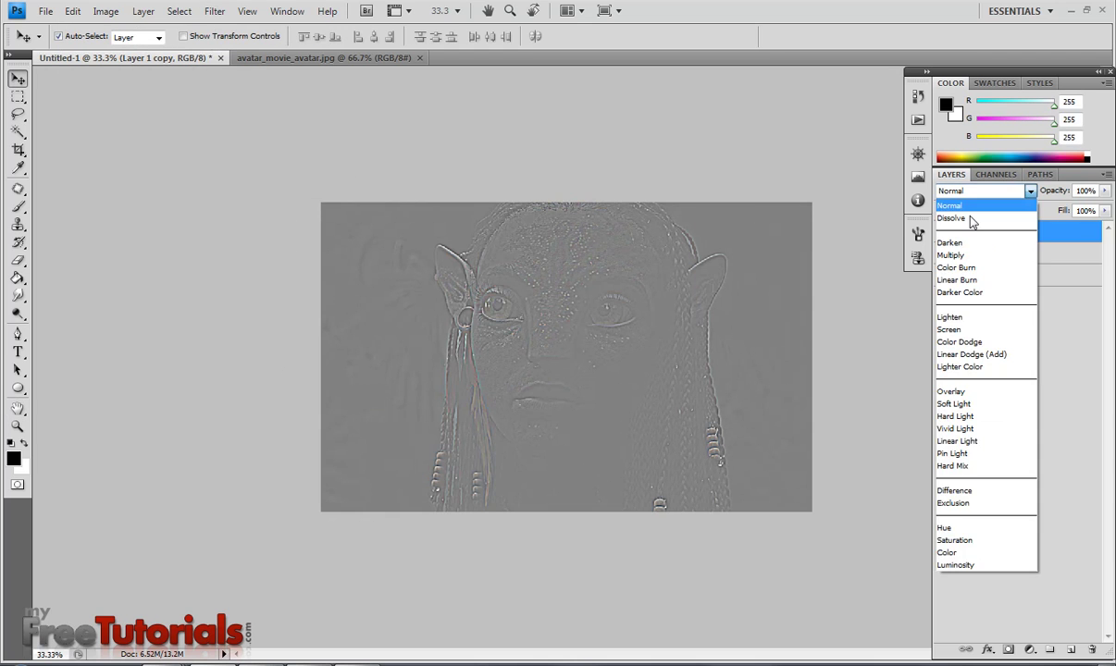
click(958, 393)
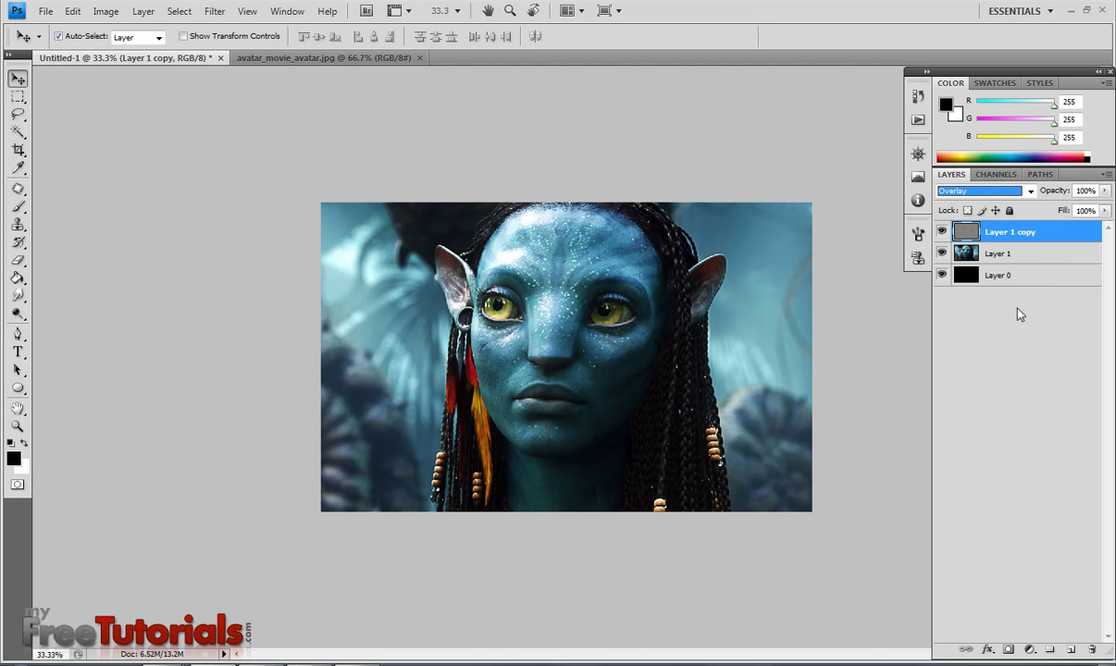
Step: Merge Layer 1 and Layer 1 copy into a single layer
shift+click(1035, 256)
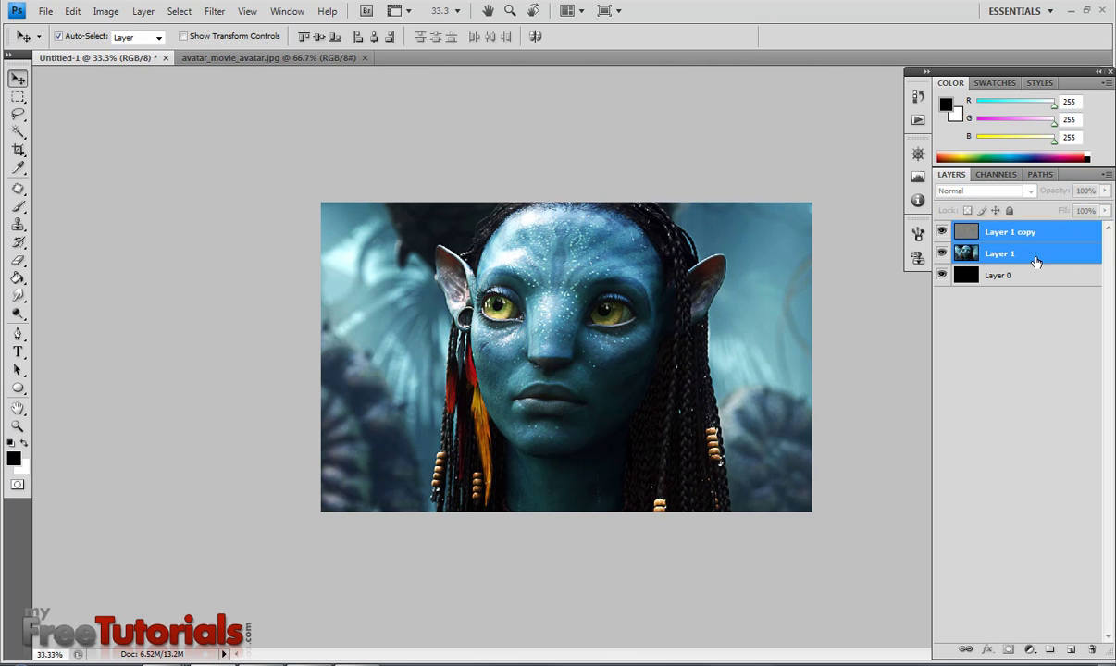
right_click(1032, 257)
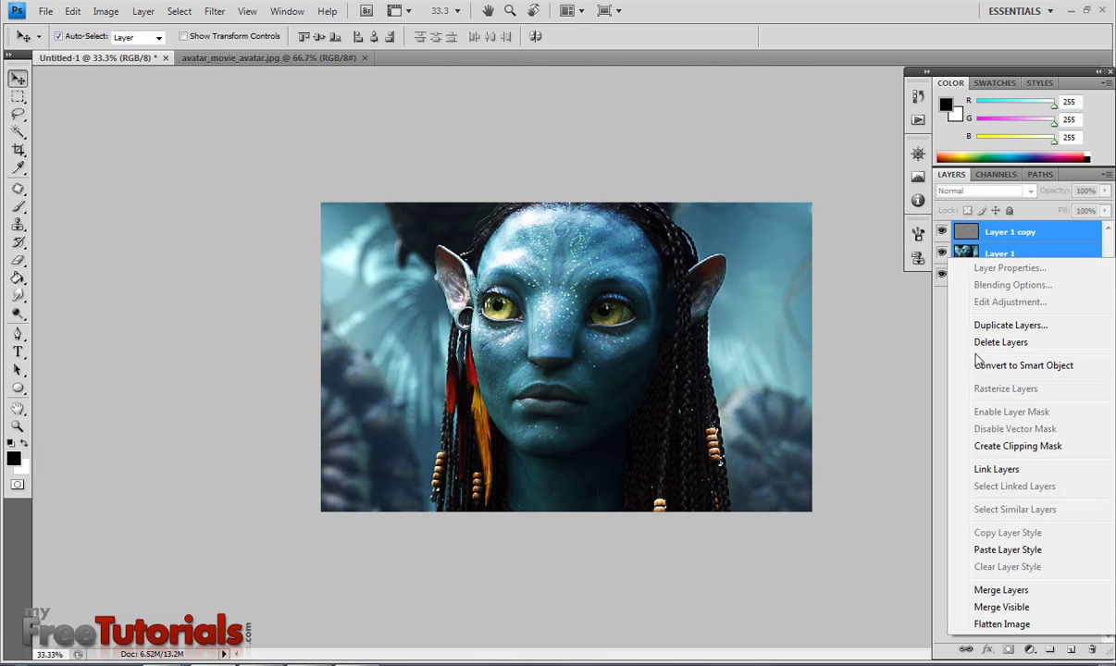
click(991, 592)
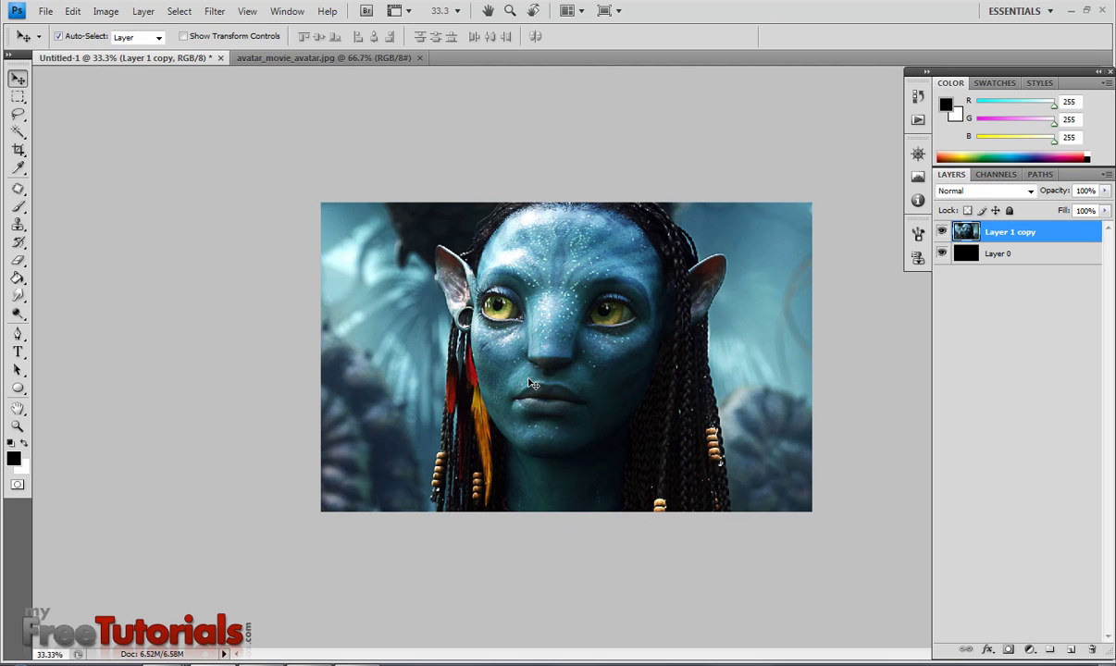
Step: Shift the merged image right with four Shift+Right nudges, exposing a black left strip
key(shift+Right)
key(shift+Right)
key(shift+Right)
key(shift+Right)
key(shift+Right)
key(shift+Right)
key(shift+Right)
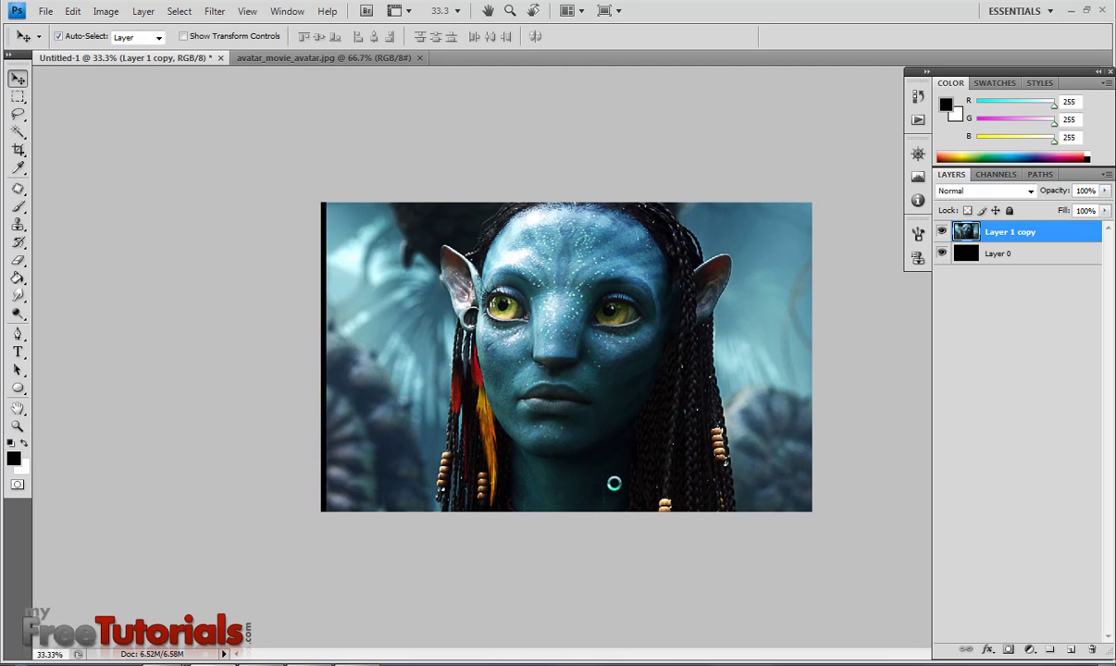
key(shift+Right)
key(shift+Right)
key(shift+Right)
key(shift+Right)
key(shift+Right)
key(shift+Right)
key(shift+Right)
key(shift+Right)
key(shift+Right)
key(shift+Right)
key(shift+Right)
key(shift+Right)
key(shift+Right)
key(shift+Right)
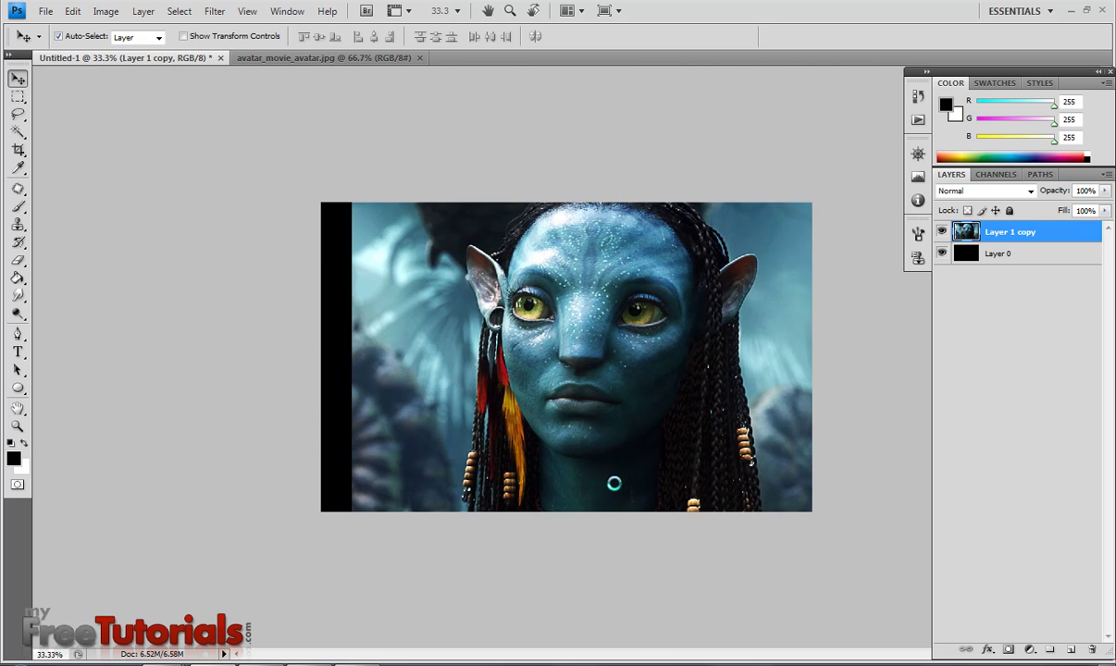
key(shift+Right)
key(shift+Right)
key(shift+Right)
key(shift+Right)
key(shift+Right)
key(shift+Right)
key(shift+Right)
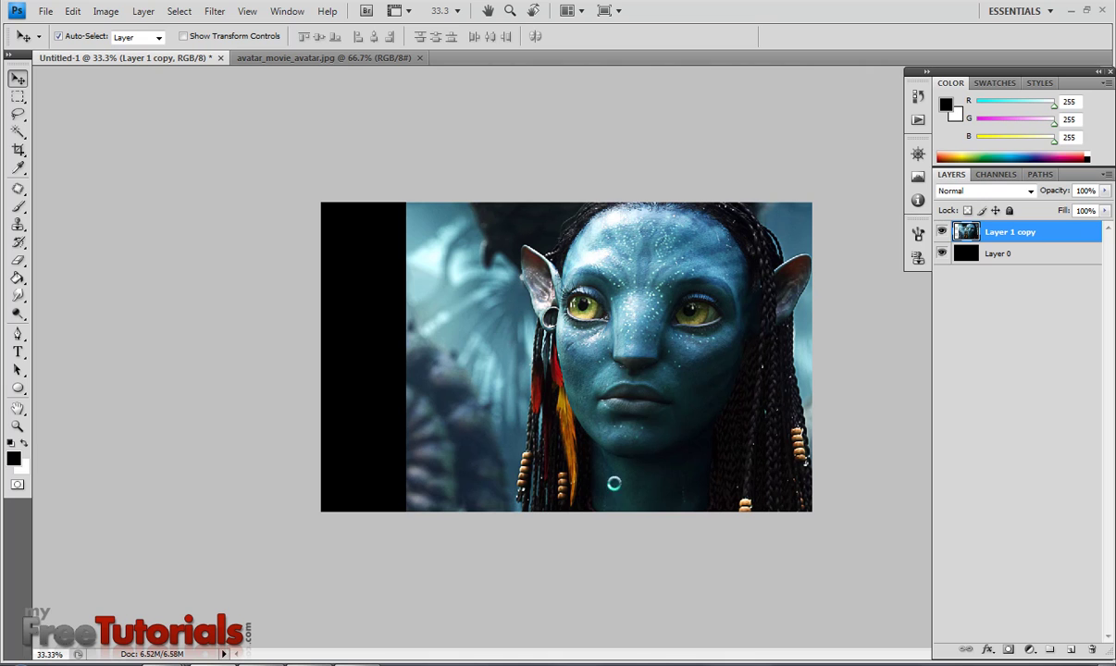
key(shift+Right)
key(shift+Right)
key(shift+Right)
key(shift+Right)
key(shift+Right)
key(shift+Right)
key(shift+Right)
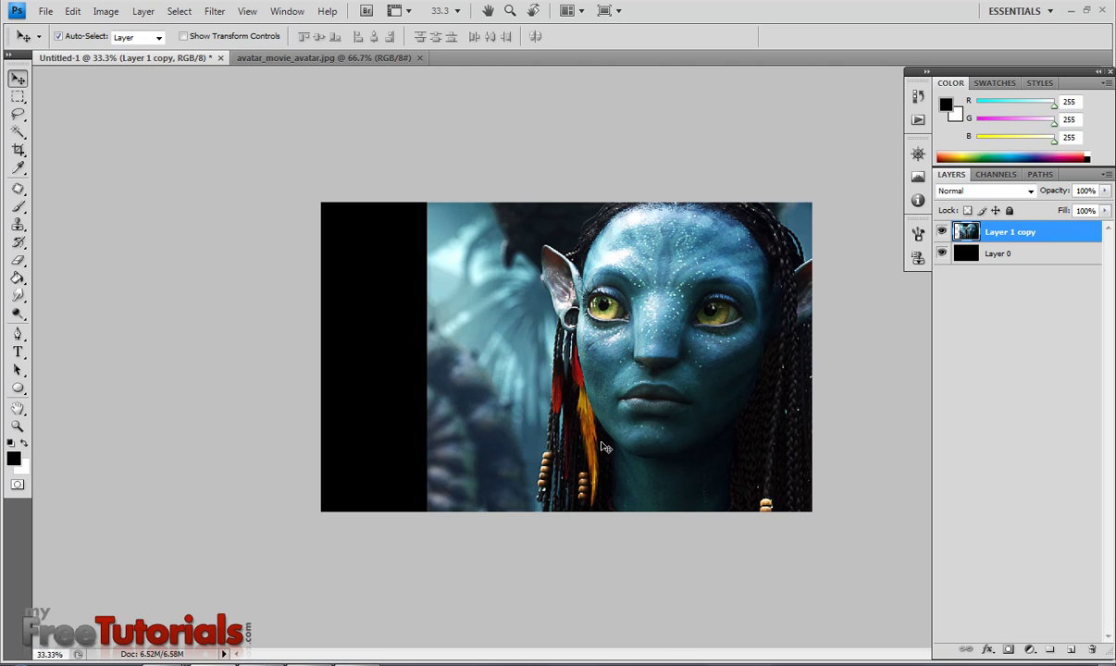
click(108, 12)
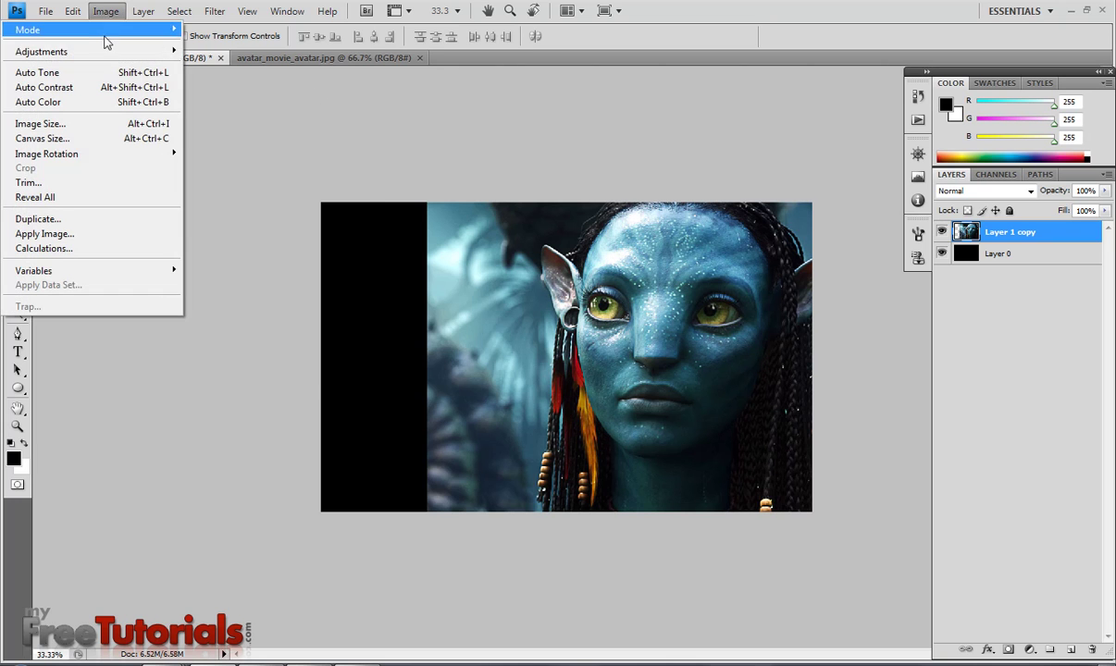
Step: In Levels, set the Red channel midtone to 0.69
mouse_move(97, 46)
click(226, 70)
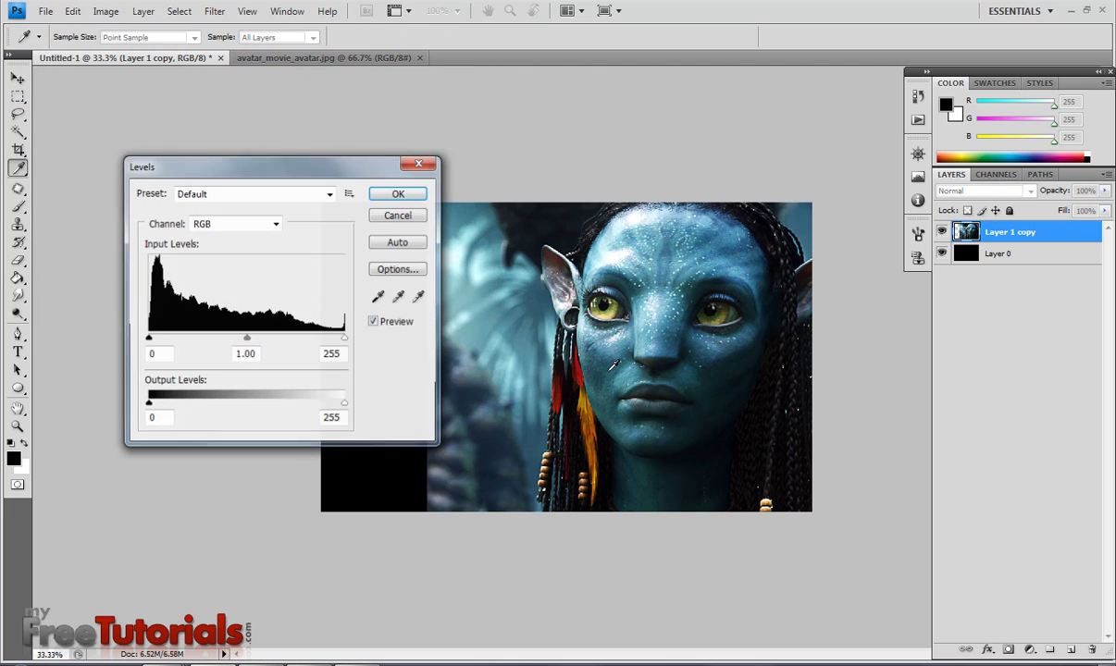
click(258, 223)
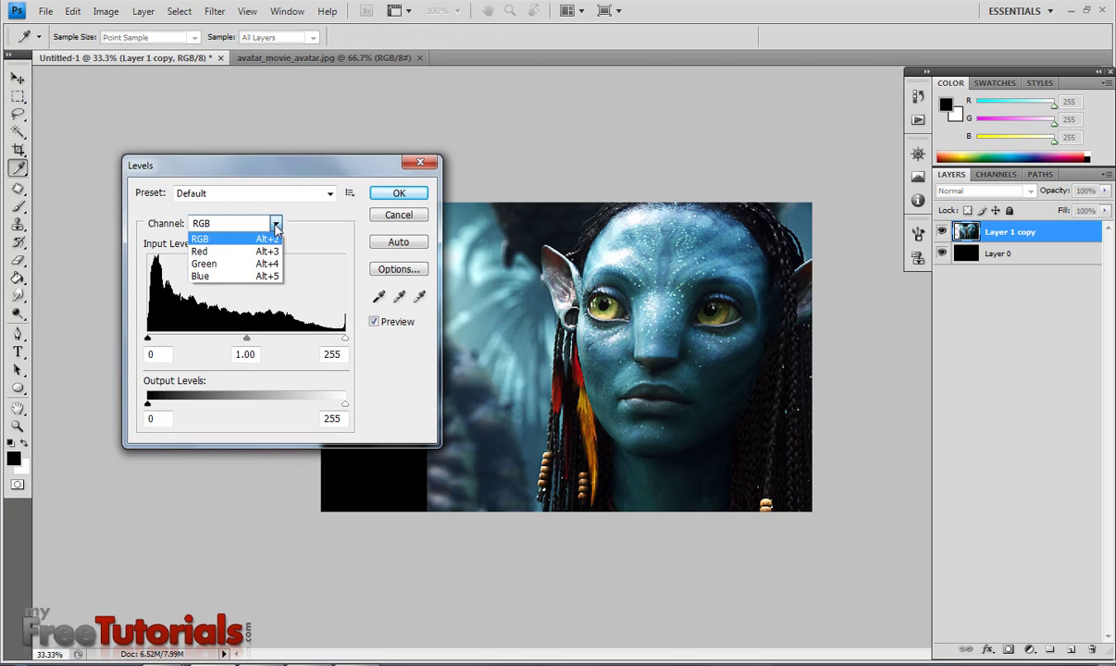
click(245, 239)
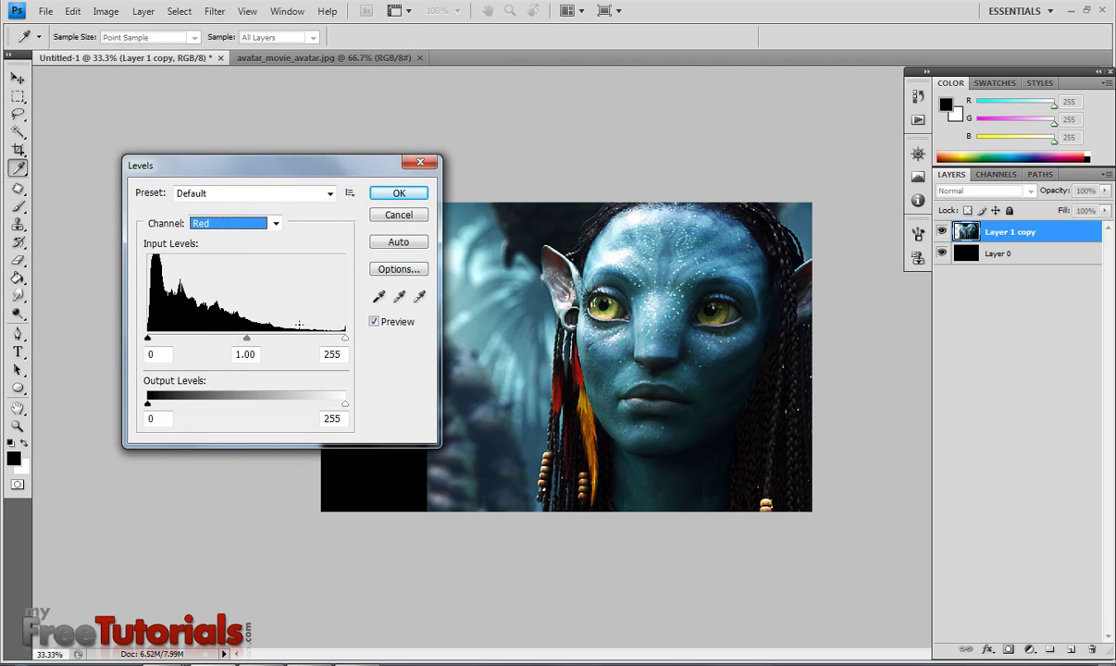
double_click(258, 354)
text(0.69)
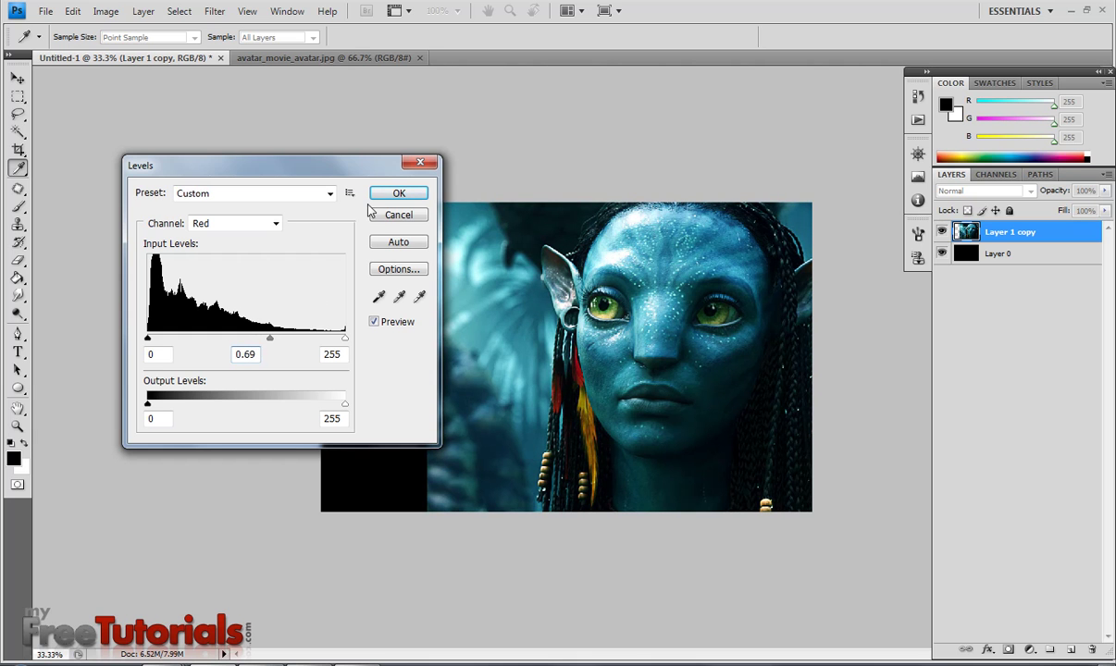
Step: Set the Green midtone to 0.71 and Blue to 0.97, then apply Levels
click(277, 223)
click(247, 260)
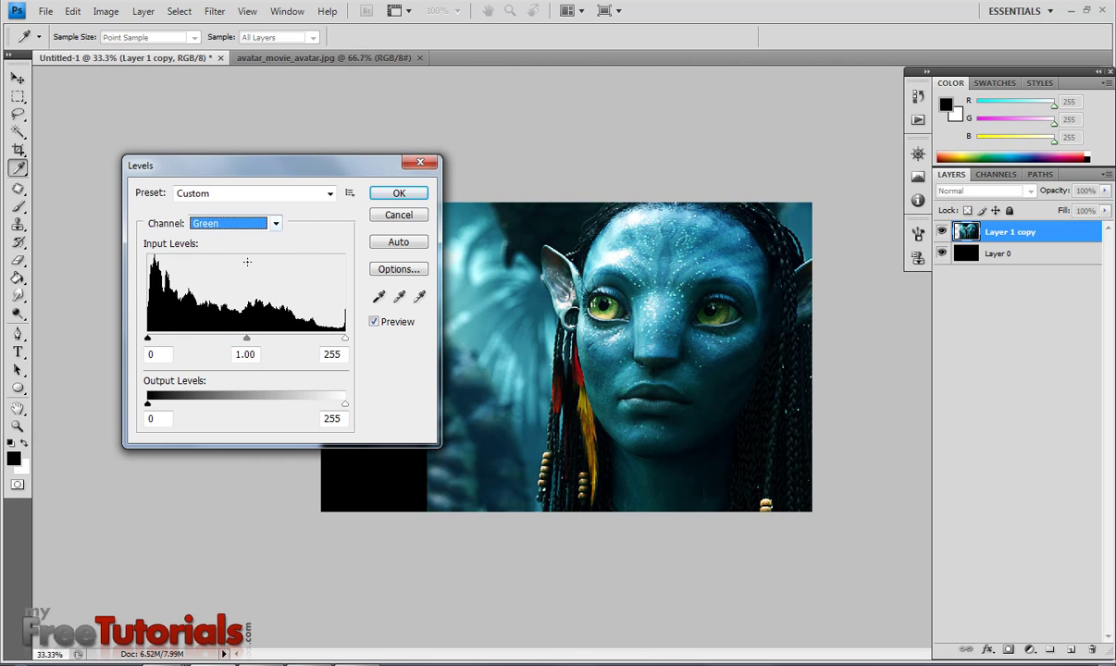
double_click(257, 353)
text(0.71)
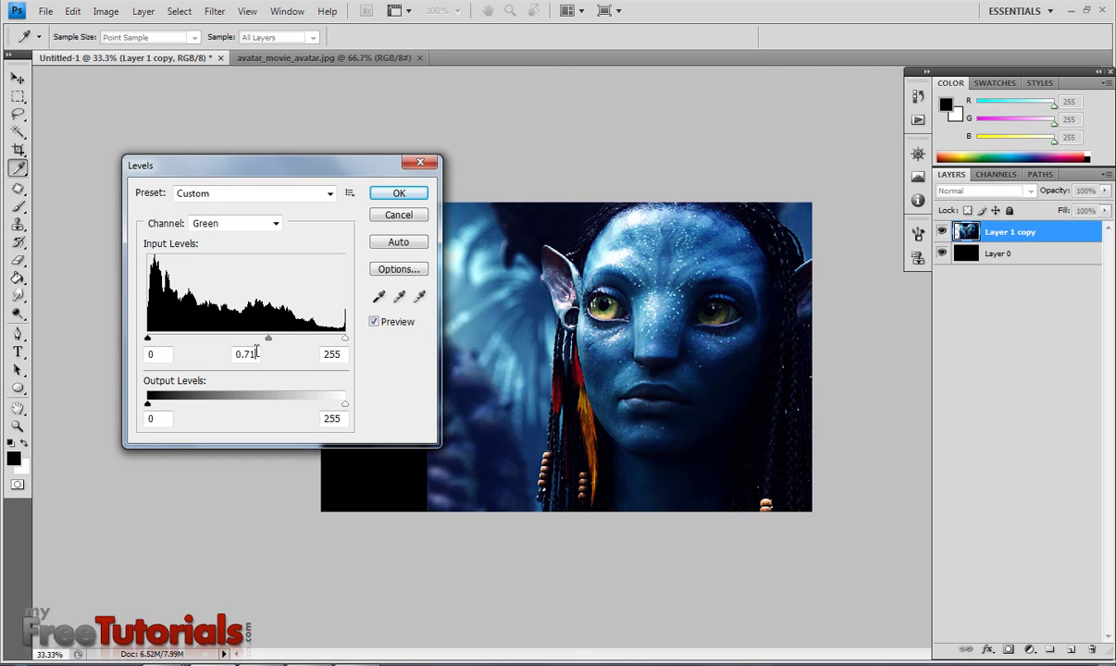
click(275, 223)
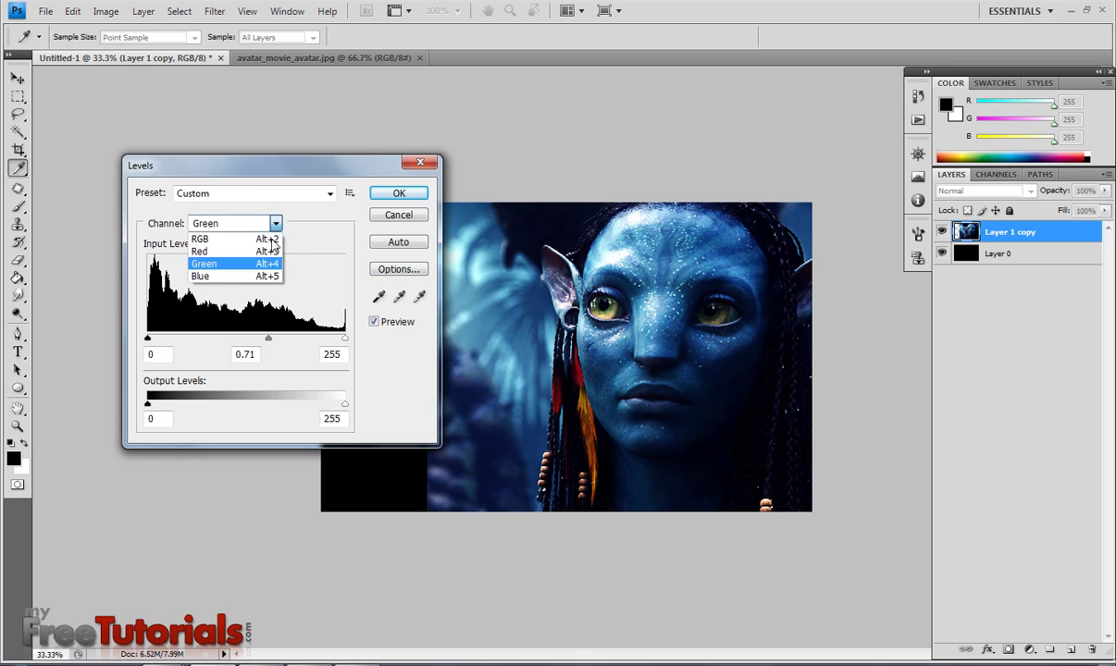
click(262, 274)
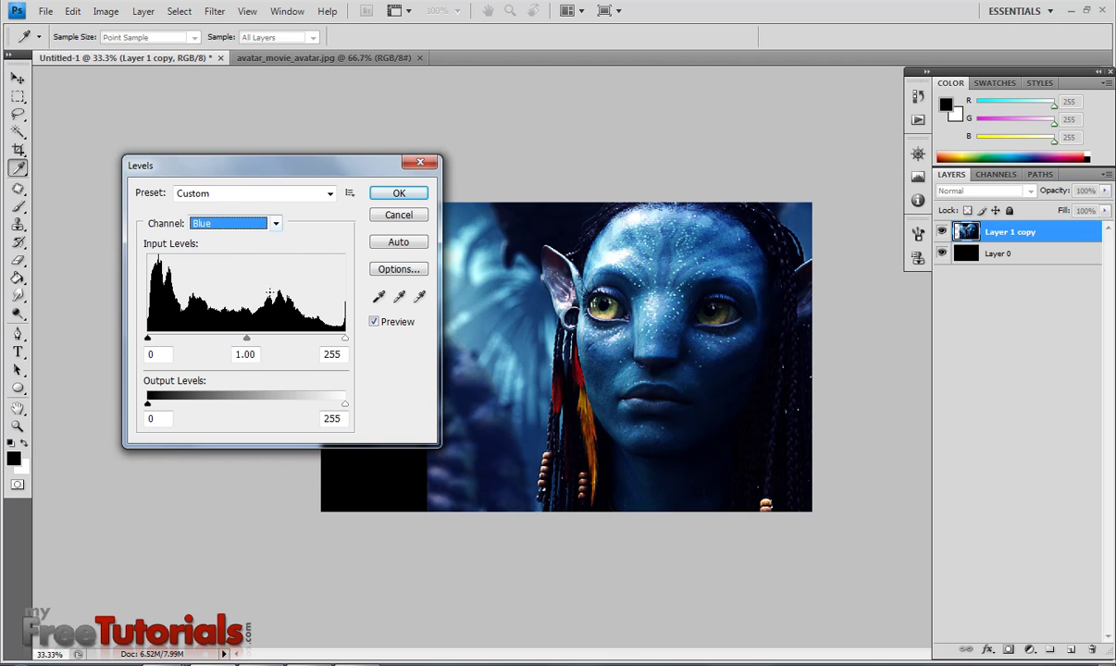
double_click(258, 355)
text(0.97)
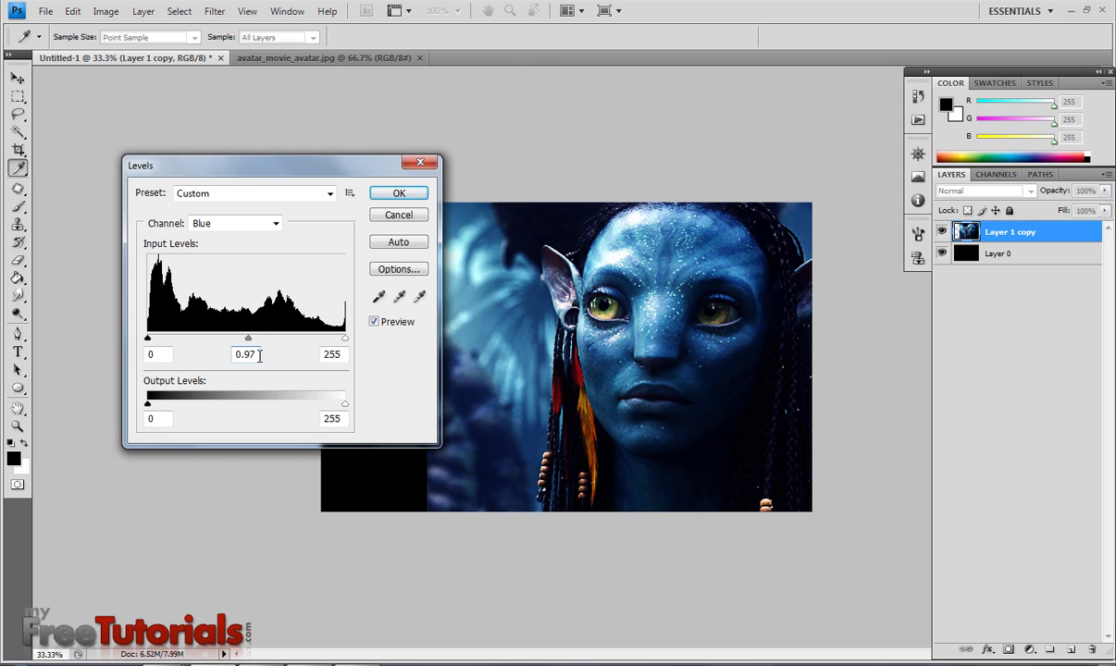
key(Return)
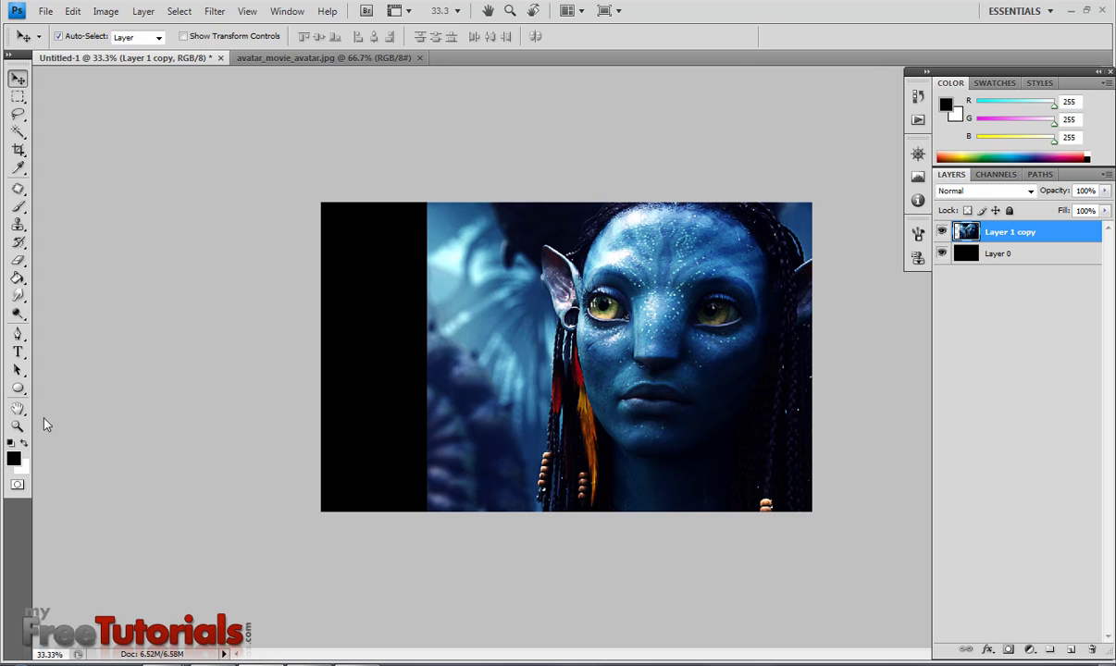
Step: Zoom to Actual Pixels and scroll to the character's eyes
click(19, 427)
right_click(423, 415)
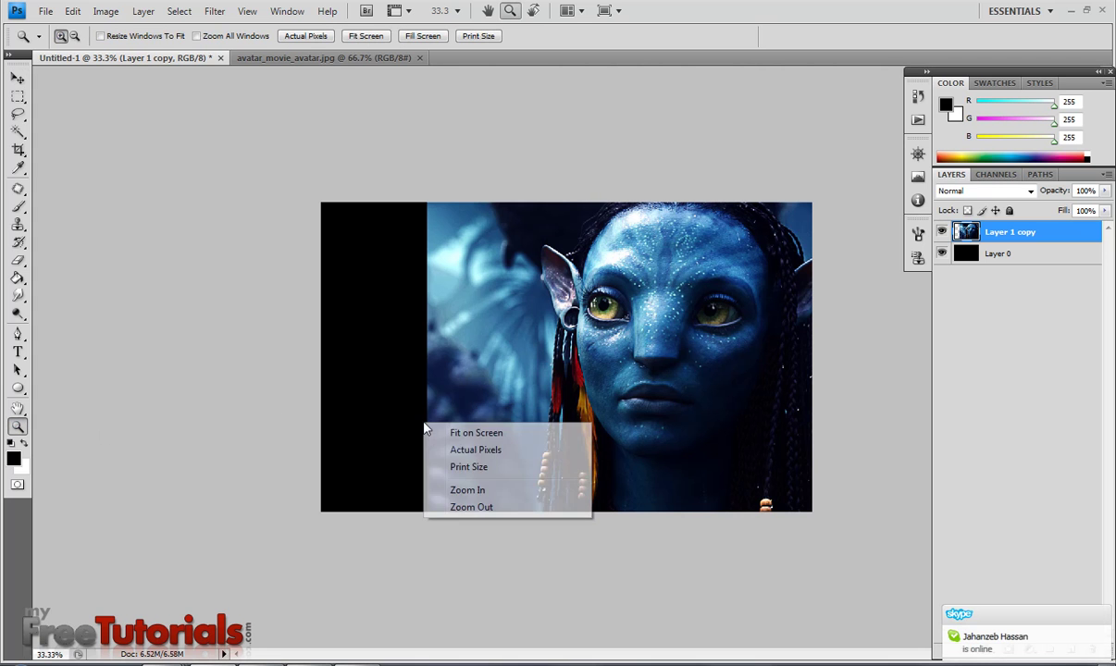
click(452, 451)
drag(546, 659, 651, 660)
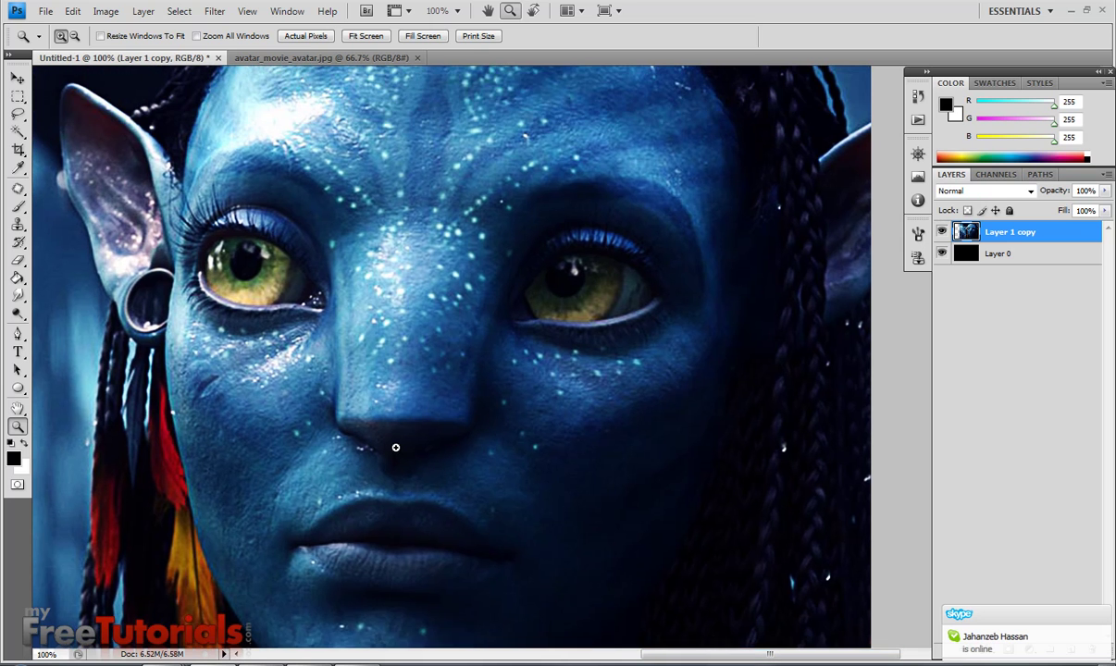
scroll(395, 448, up, 2)
Step: Lasso around the left eye, then Shift-lasso the right eye to add it
click(17, 95)
click(18, 113)
drag(288, 308, 223, 344)
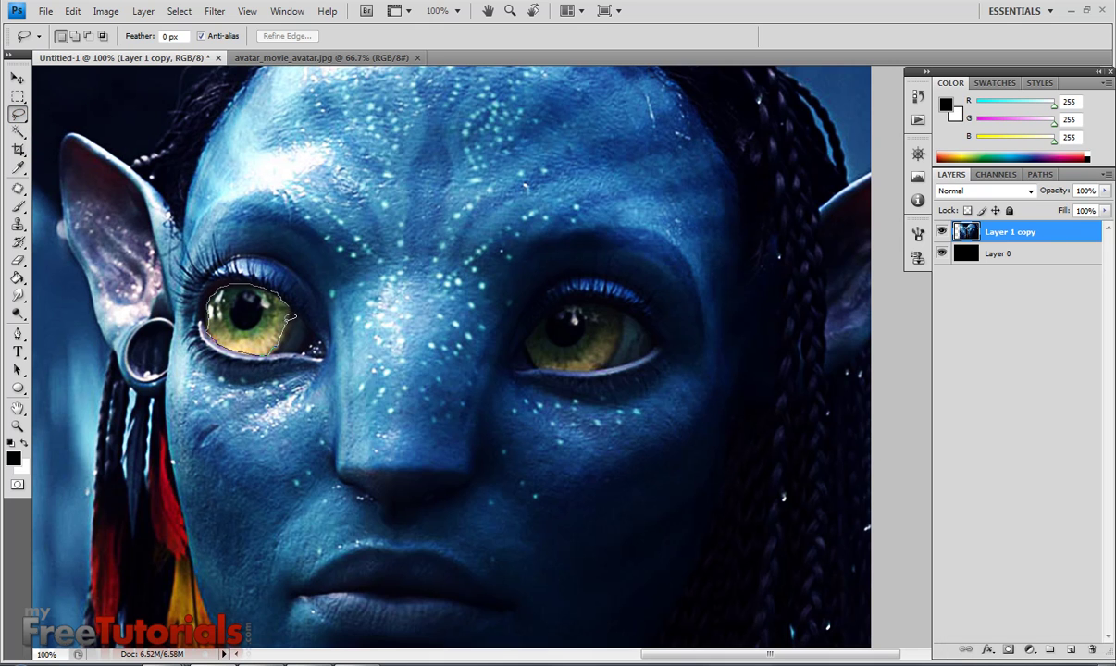
drag(293, 303, 289, 306)
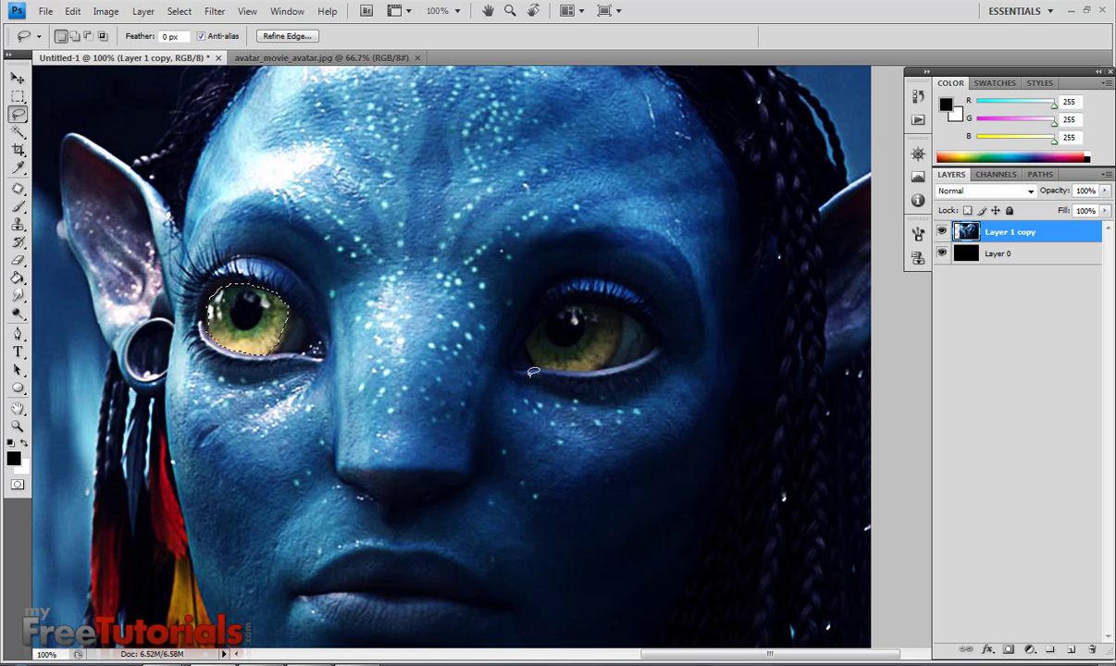
key(shift)
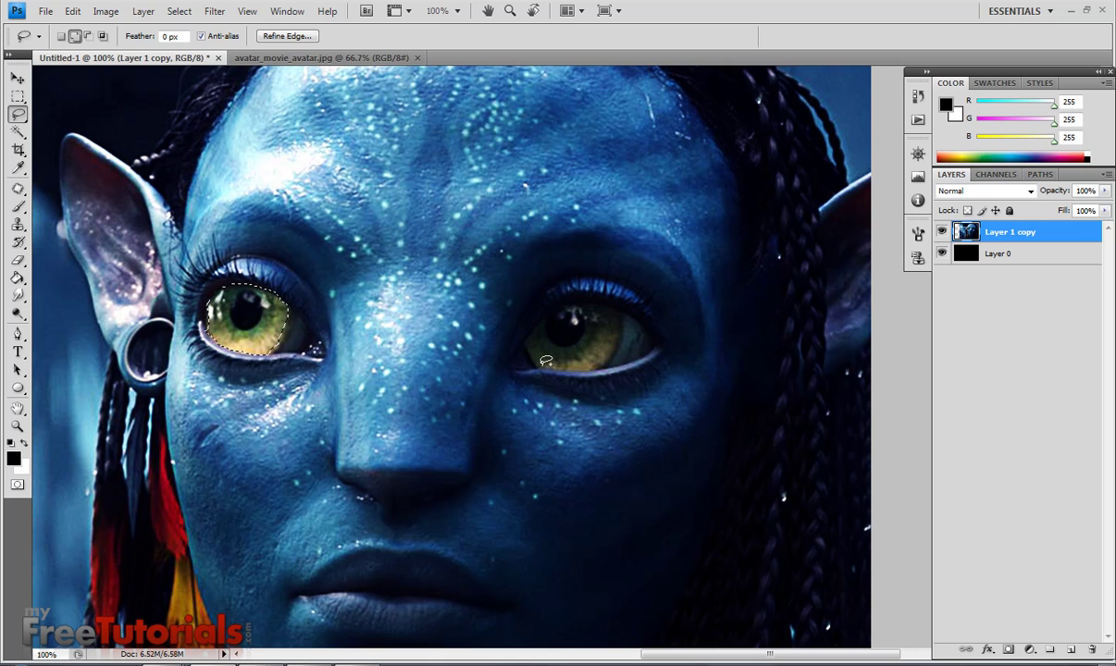
drag(551, 363, 579, 367)
mouse_move(625, 314)
mouse_down()
mouse_move(556, 305)
mouse_move(537, 324)
mouse_up()
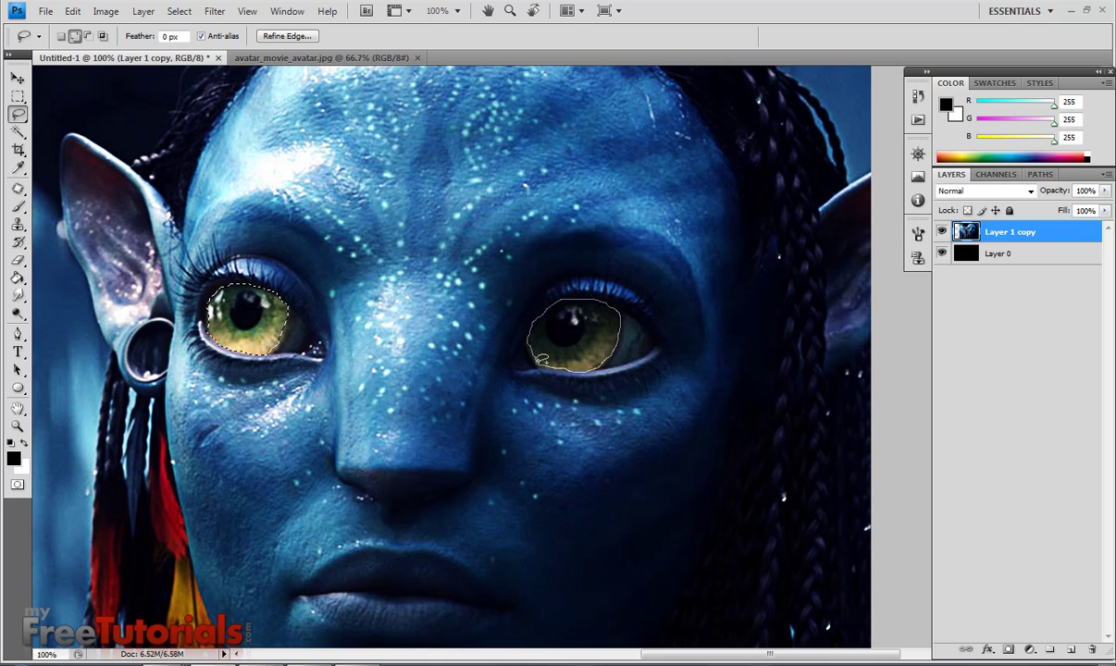
drag(543, 361, 546, 363)
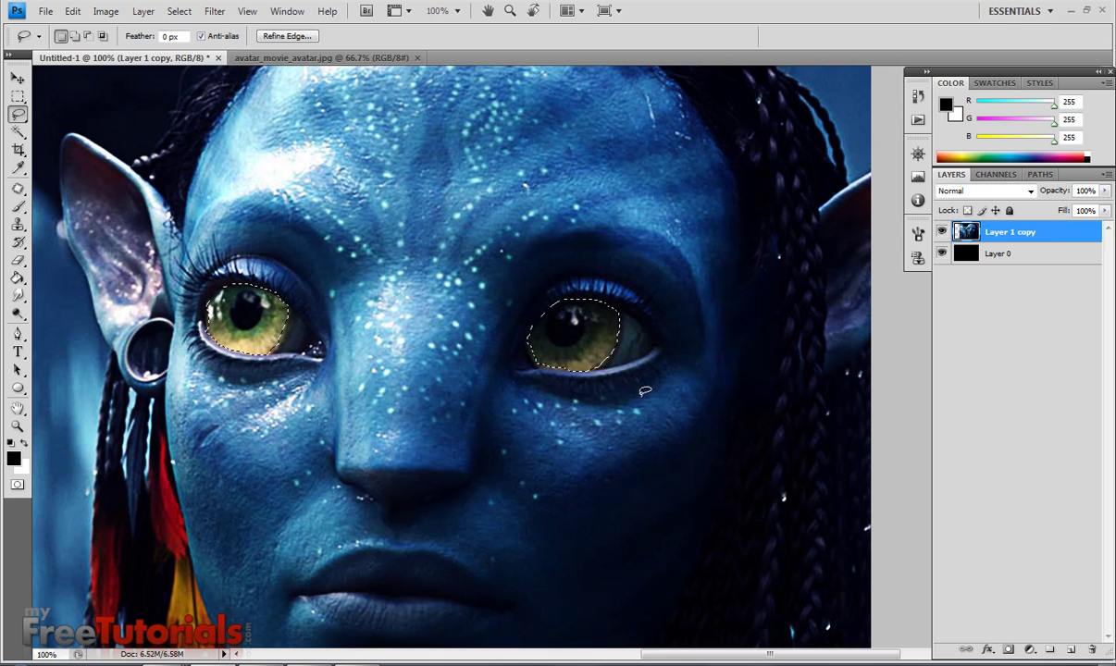
click(178, 12)
mouse_move(145, 182)
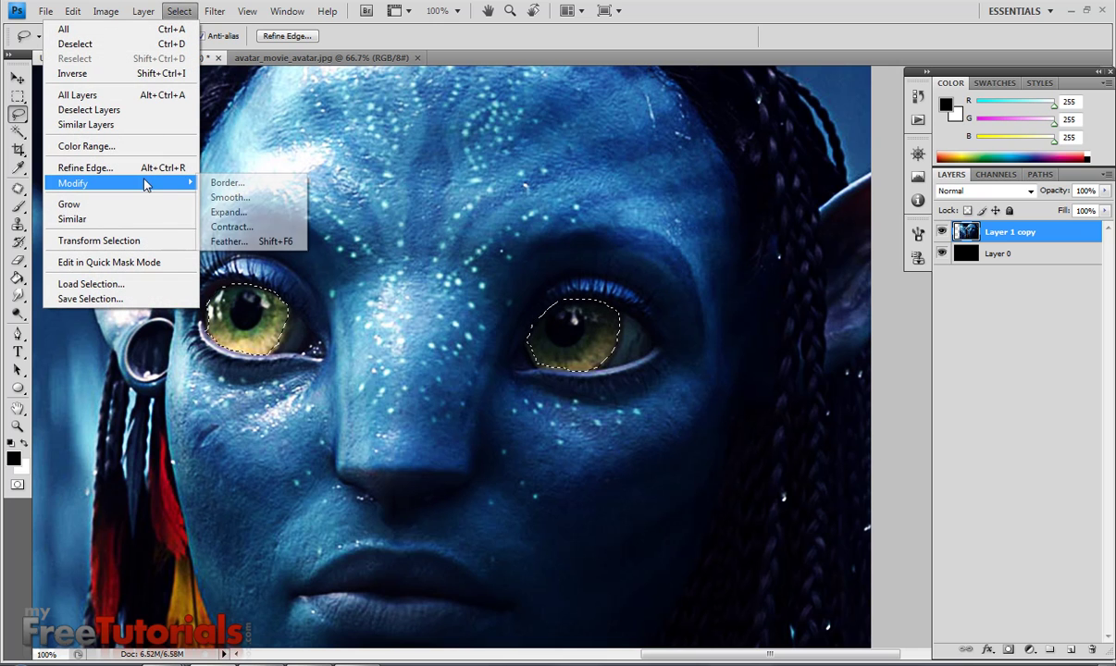
Step: Feather the eye selection to soften its edges
click(234, 243)
click(623, 227)
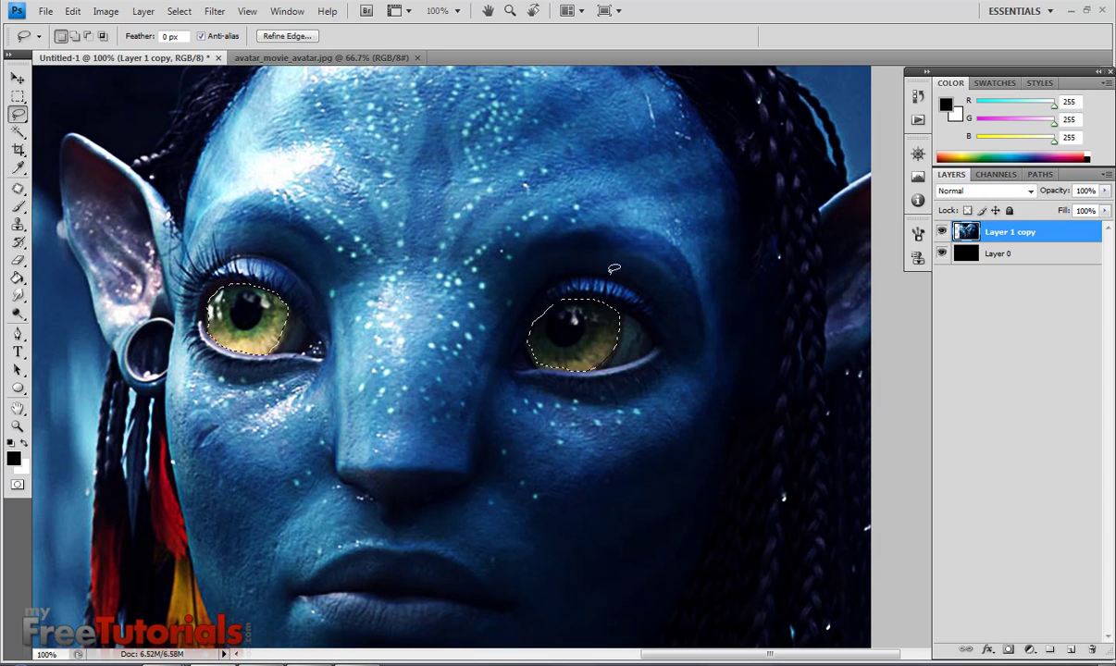
click(116, 12)
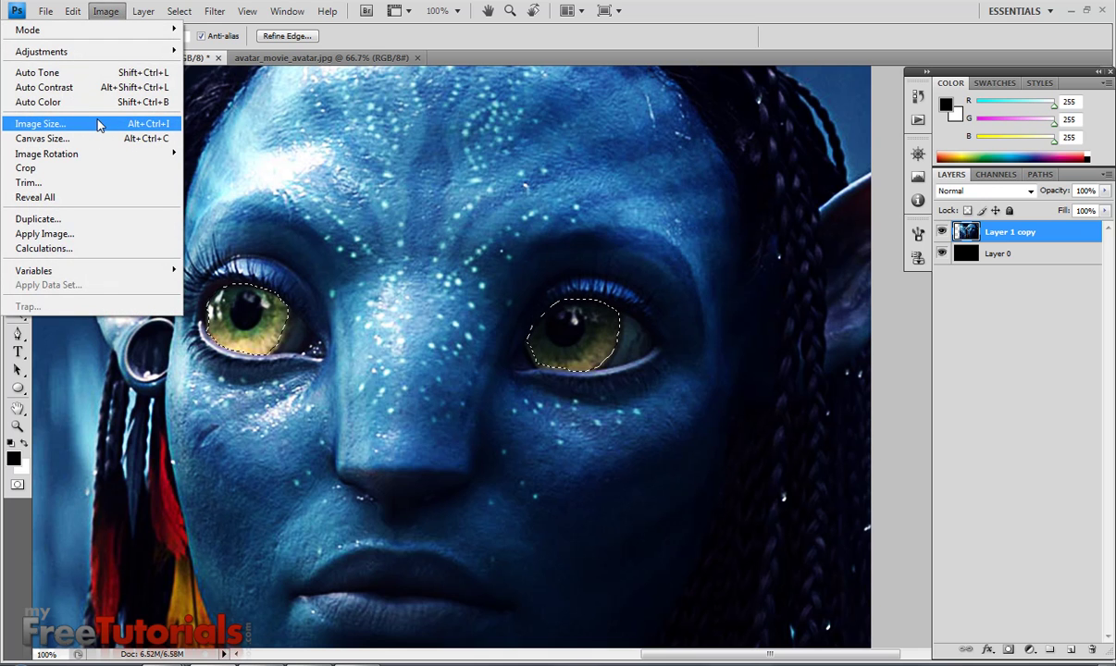
mouse_move(138, 51)
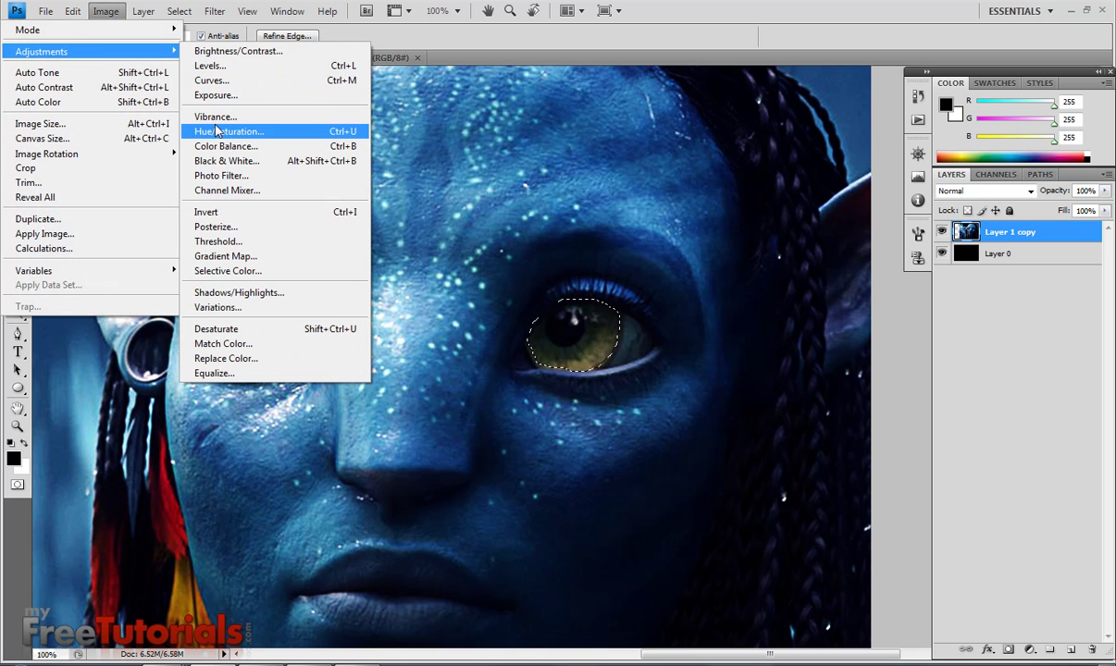
Step: Apply a Color Balance of -11, 26, -88 to the selected irises
click(236, 146)
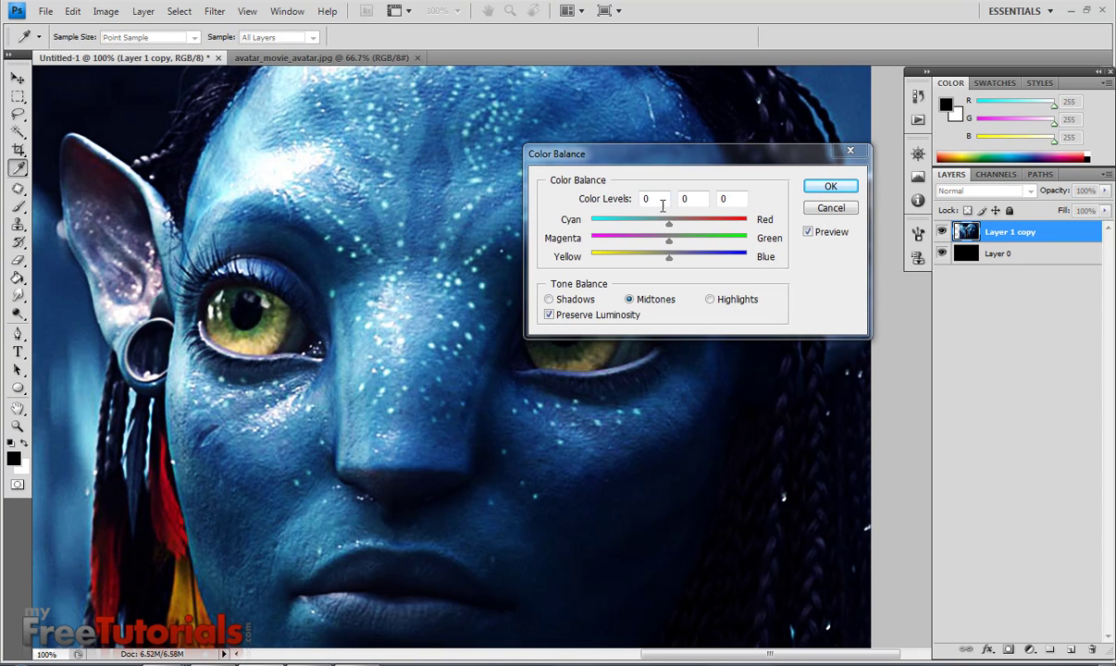
text(-11)
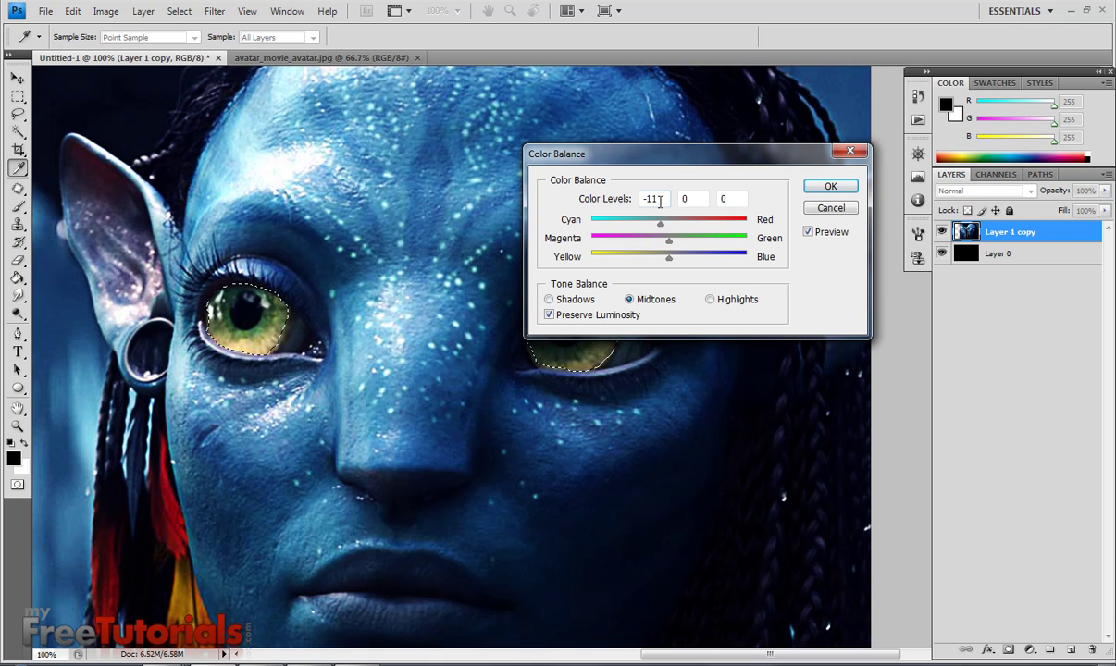
click(693, 199)
text(26)
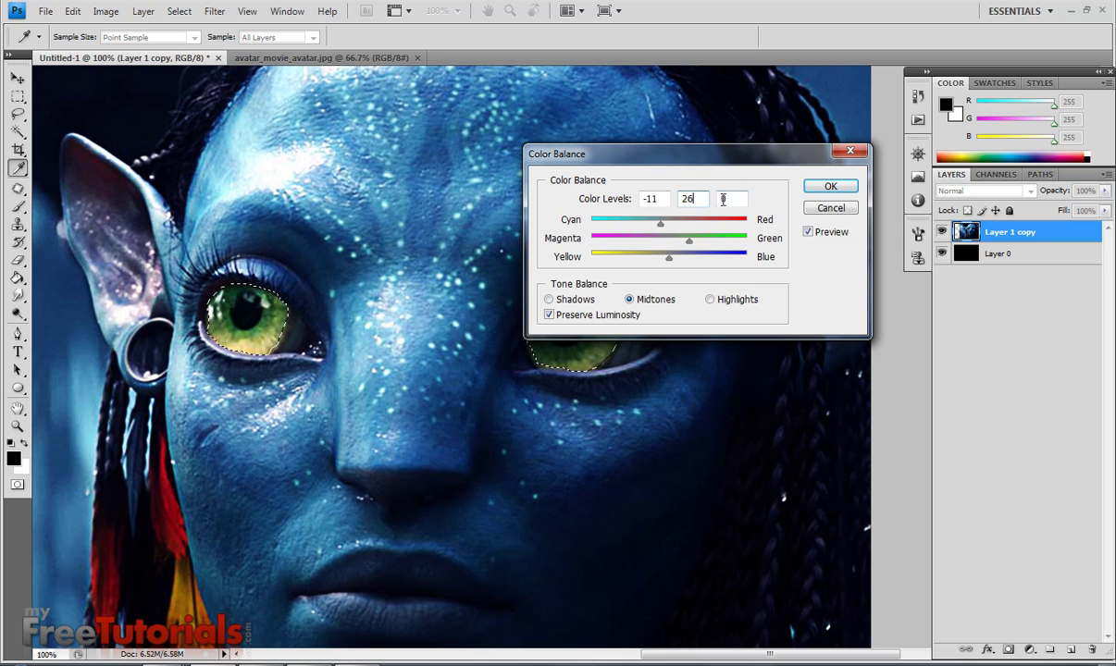
double_click(732, 196)
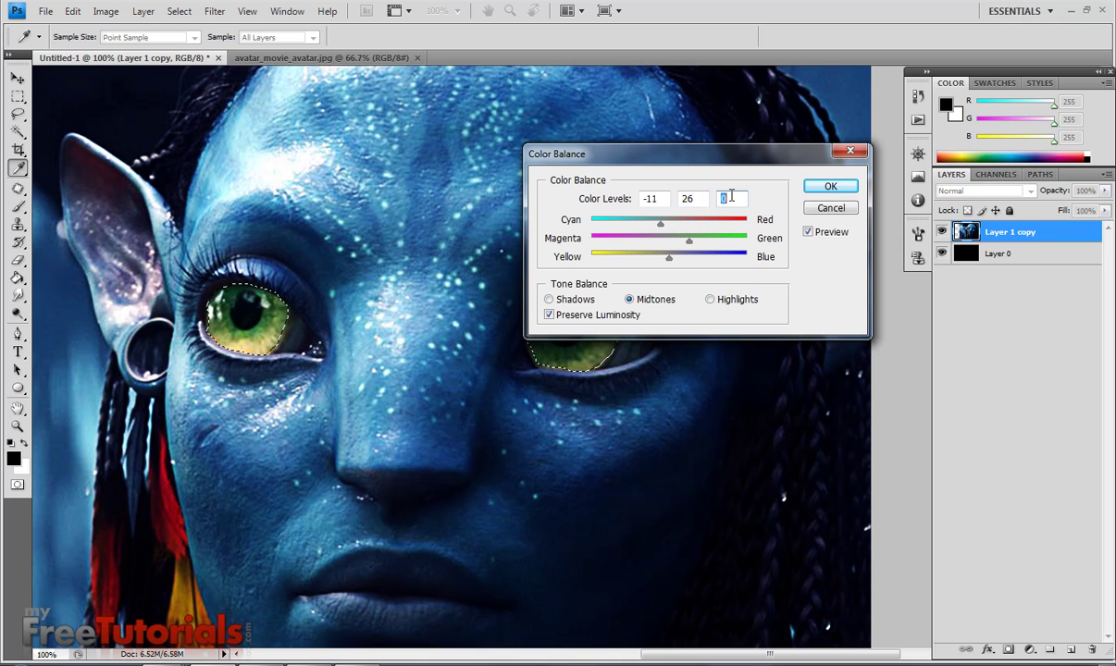
text(-88)
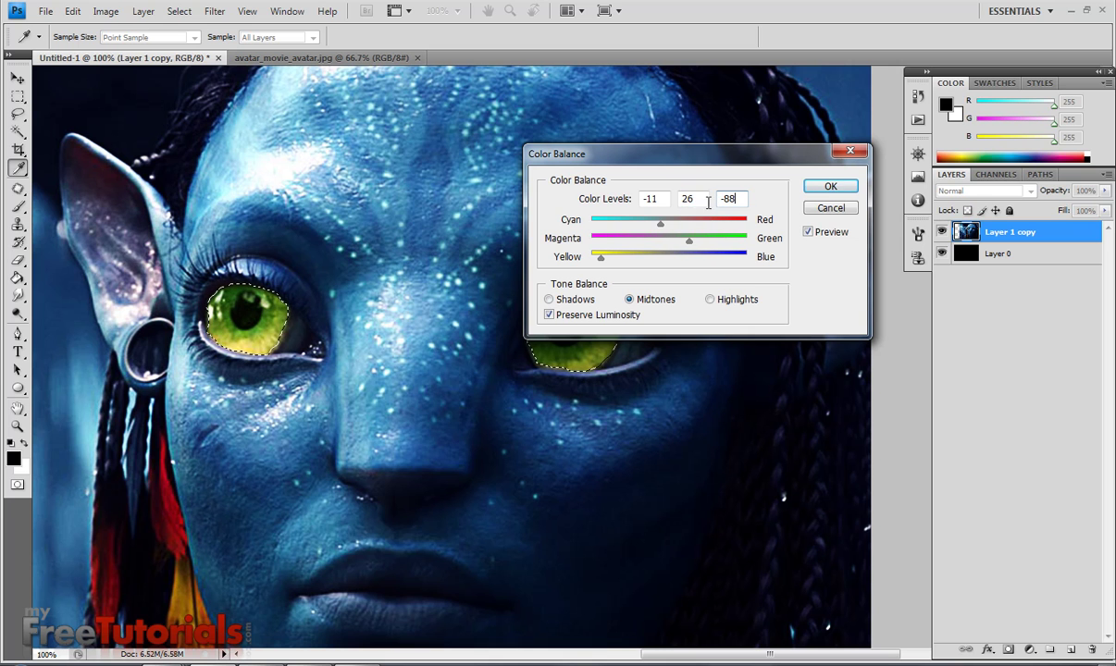
click(828, 188)
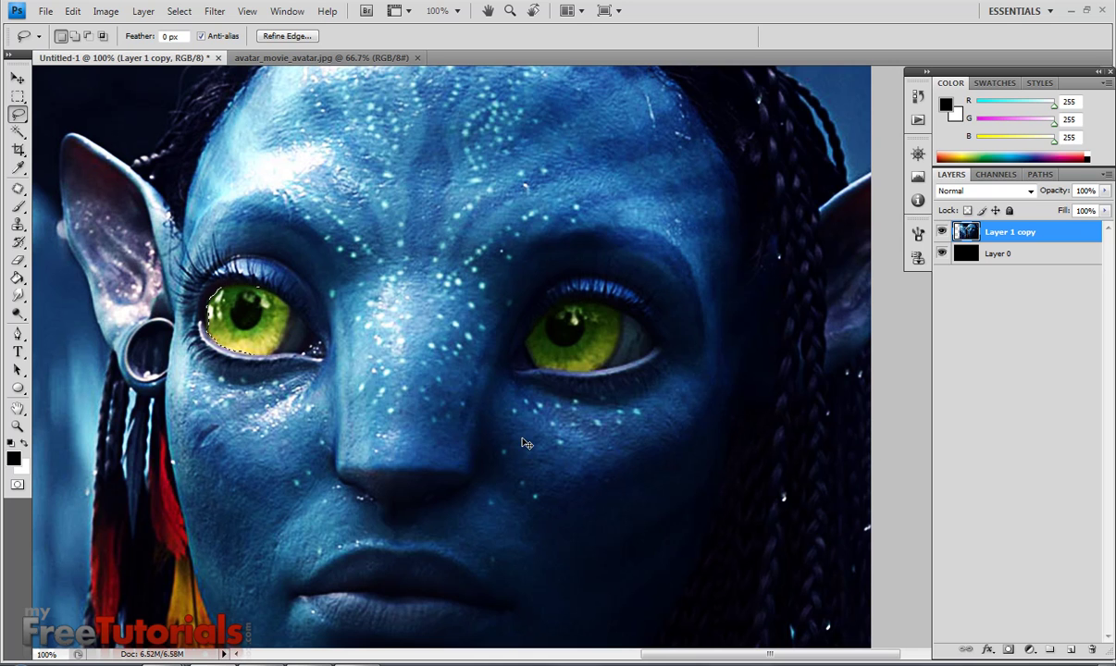
Step: Deselect the eyes and zoom out through 66.7% and 50% to 33.3%
key(ctrl+d)
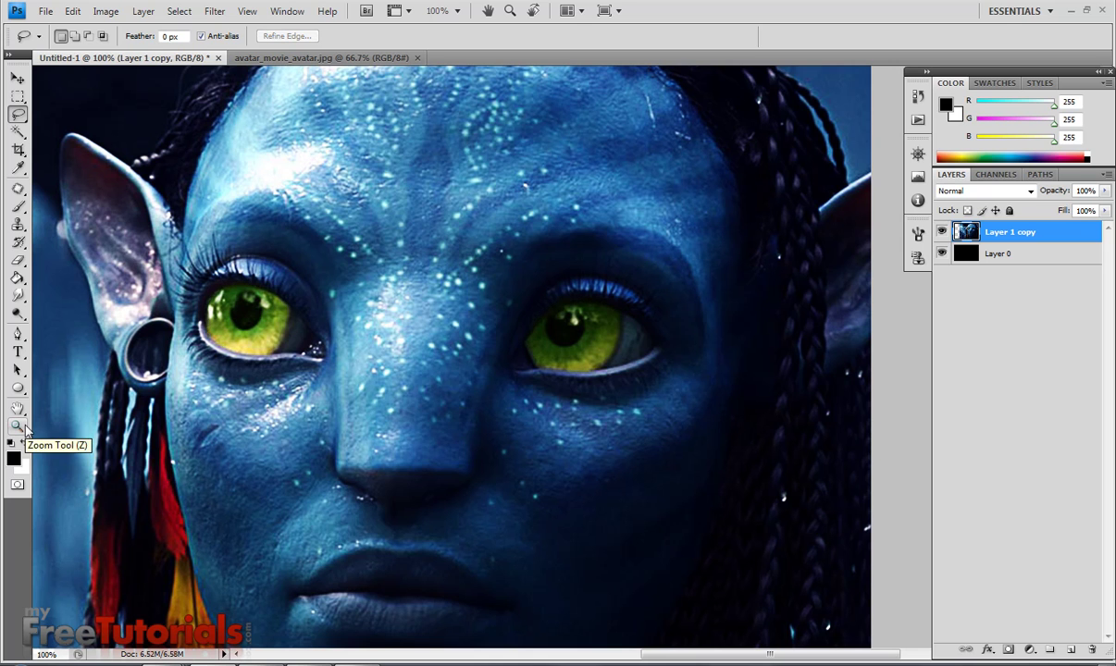
right_click(371, 450)
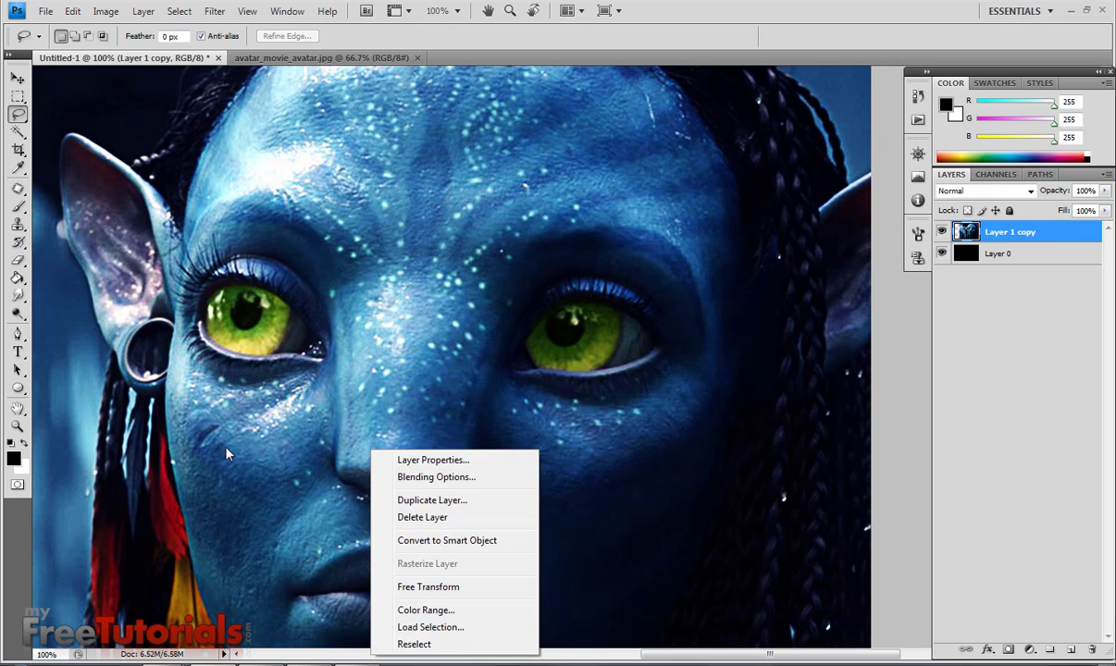
click(16, 424)
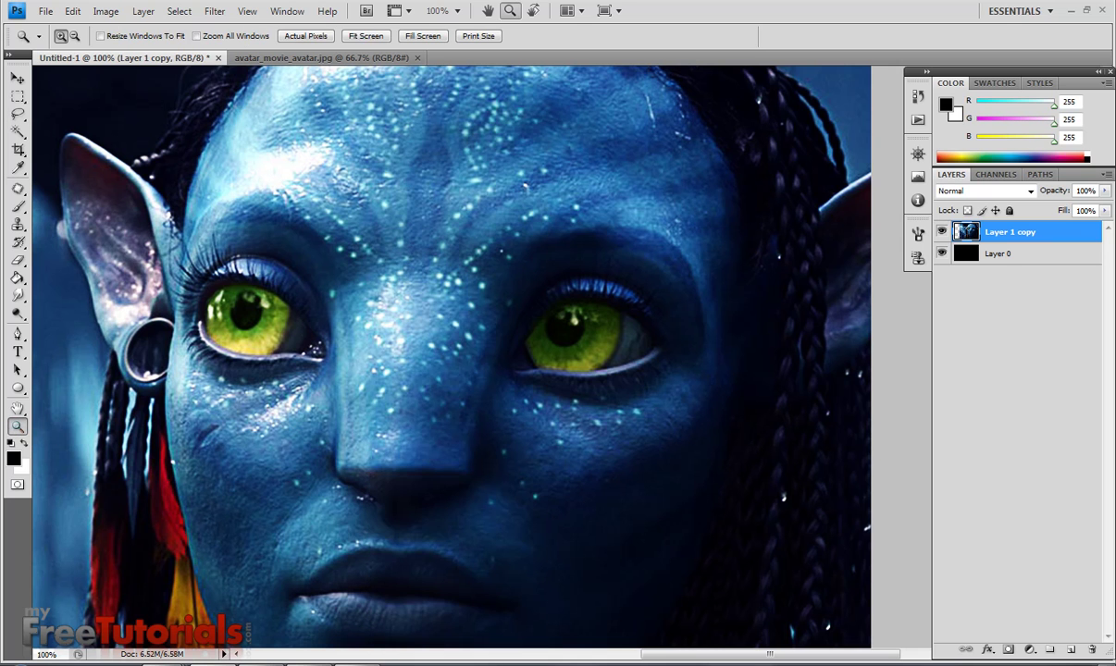
right_click(251, 401)
click(277, 482)
right_click(424, 448)
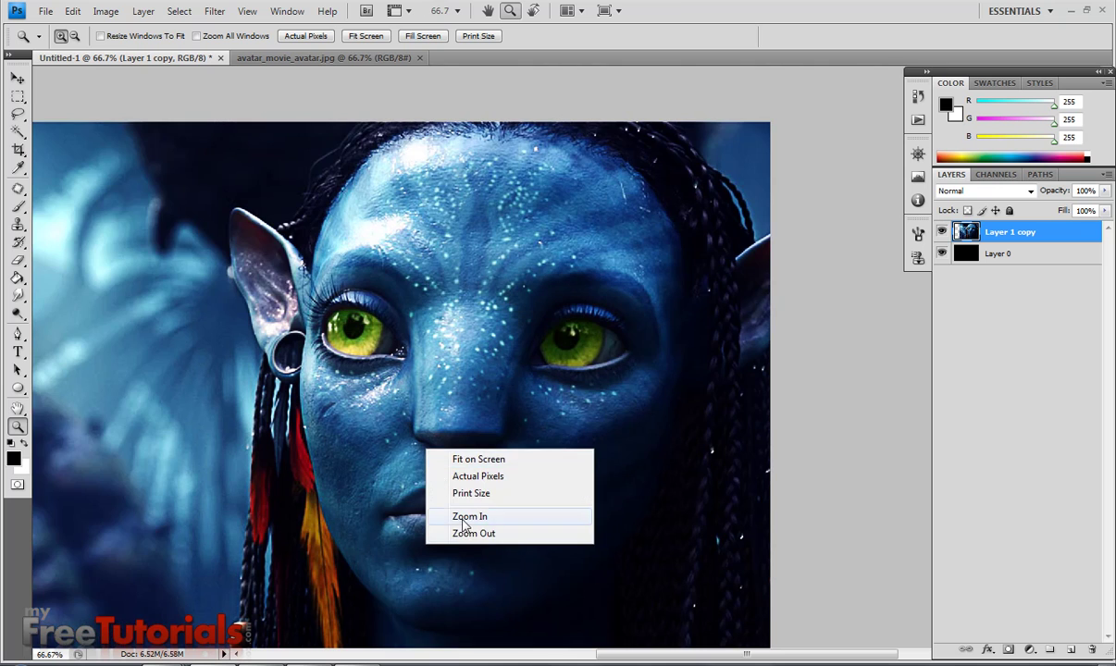
click(516, 529)
right_click(522, 397)
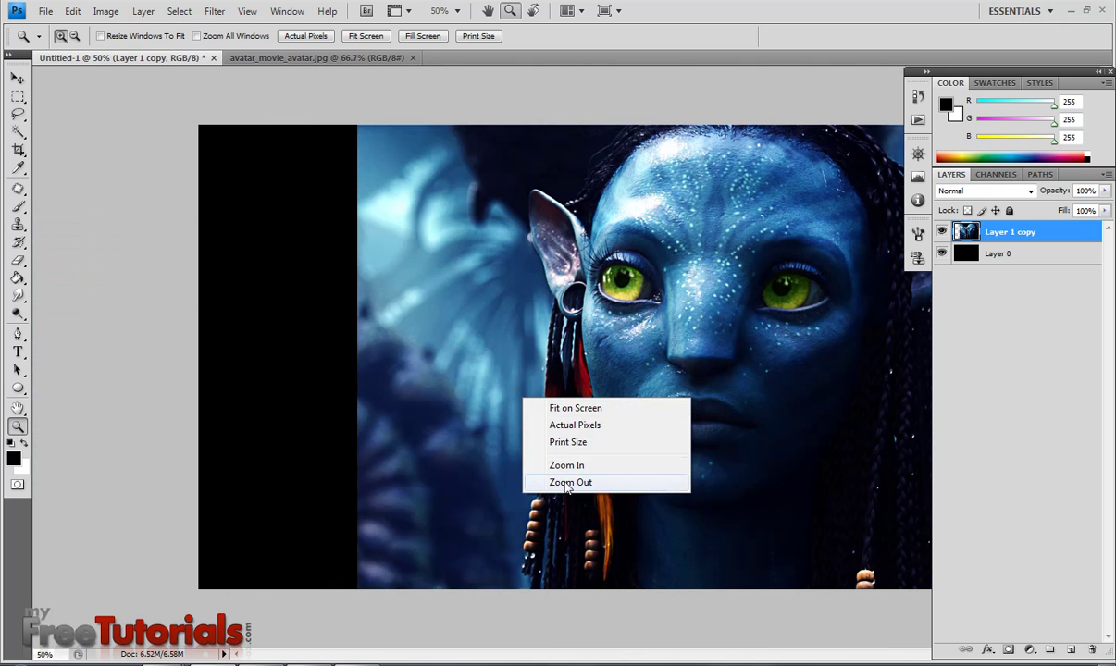
click(567, 469)
Step: Erase the blue background left of the face with the soft 85% eraser so it fades into black
click(18, 261)
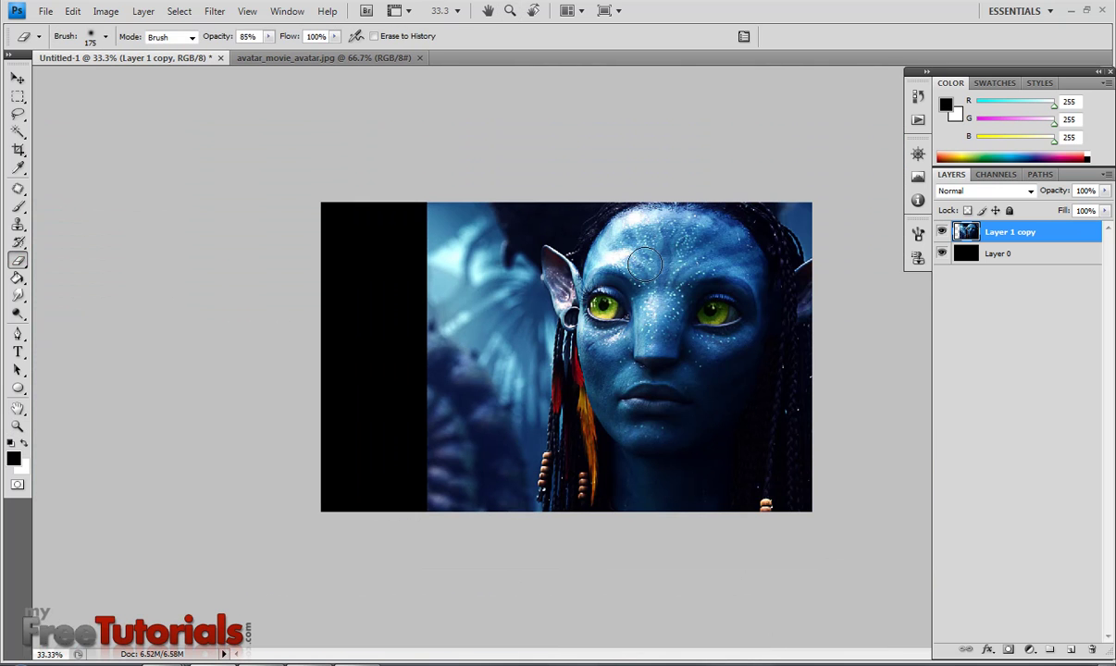
mouse_move(479, 275)
mouse_down()
mouse_move(467, 243)
mouse_move(487, 208)
mouse_move(420, 247)
mouse_move(488, 217)
mouse_move(497, 222)
mouse_move(486, 248)
mouse_move(504, 256)
mouse_move(510, 242)
mouse_move(514, 284)
mouse_move(491, 237)
mouse_move(426, 237)
mouse_move(453, 194)
mouse_move(458, 276)
mouse_move(461, 240)
mouse_move(484, 314)
mouse_move(438, 248)
mouse_move(468, 296)
mouse_move(461, 221)
mouse_move(441, 289)
mouse_move(505, 325)
mouse_move(490, 335)
mouse_move(478, 221)
mouse_move(452, 288)
mouse_move(472, 285)
mouse_move(467, 221)
mouse_move(442, 287)
mouse_move(439, 195)
mouse_move(459, 357)
mouse_move(438, 286)
mouse_move(435, 472)
mouse_move(452, 404)
mouse_move(482, 388)
mouse_move(478, 376)
mouse_move(475, 455)
mouse_move(431, 445)
mouse_move(444, 296)
mouse_move(418, 420)
mouse_move(442, 492)
mouse_move(424, 504)
mouse_move(473, 503)
mouse_move(462, 511)
mouse_move(517, 501)
mouse_move(543, 345)
mouse_move(540, 428)
mouse_up()
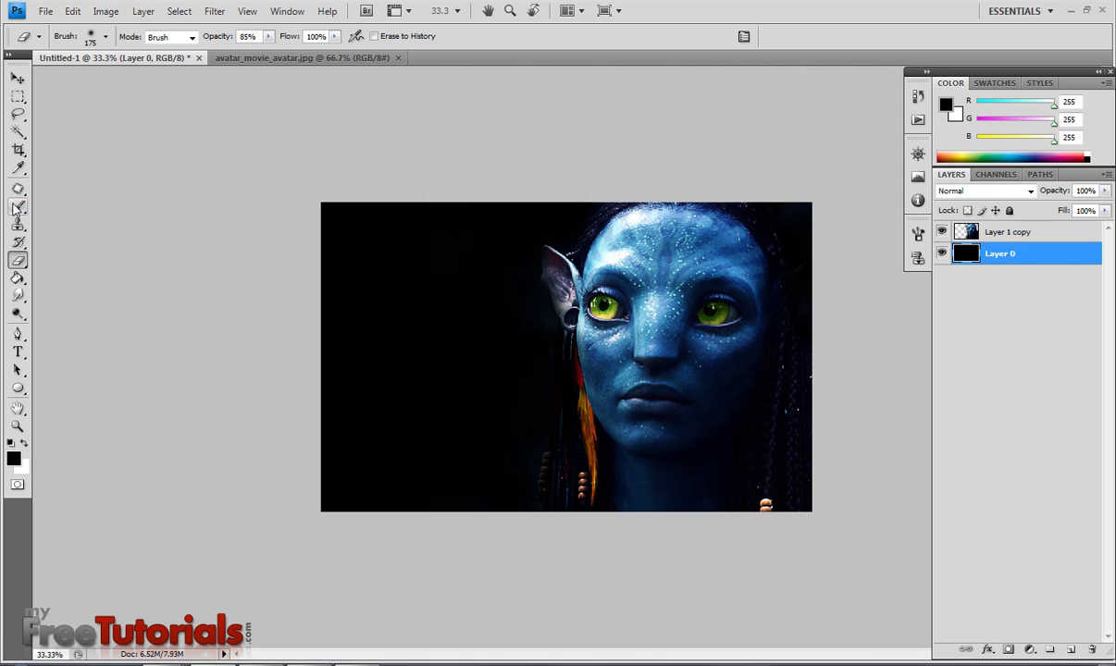
click(18, 207)
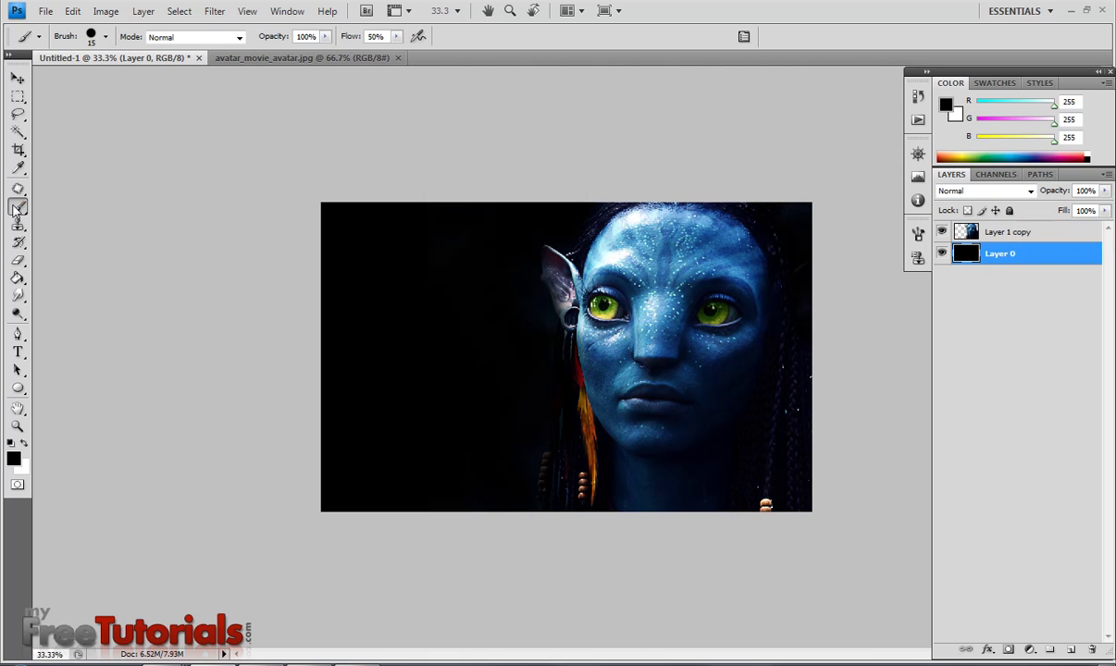
click(105, 37)
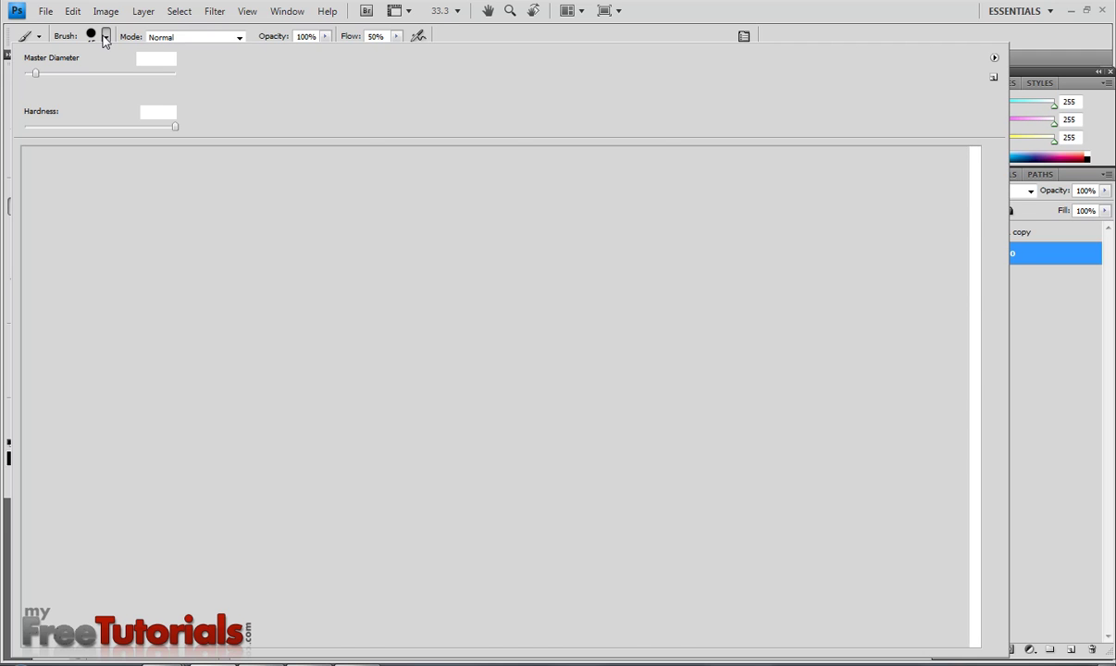
click(105, 37)
click(743, 38)
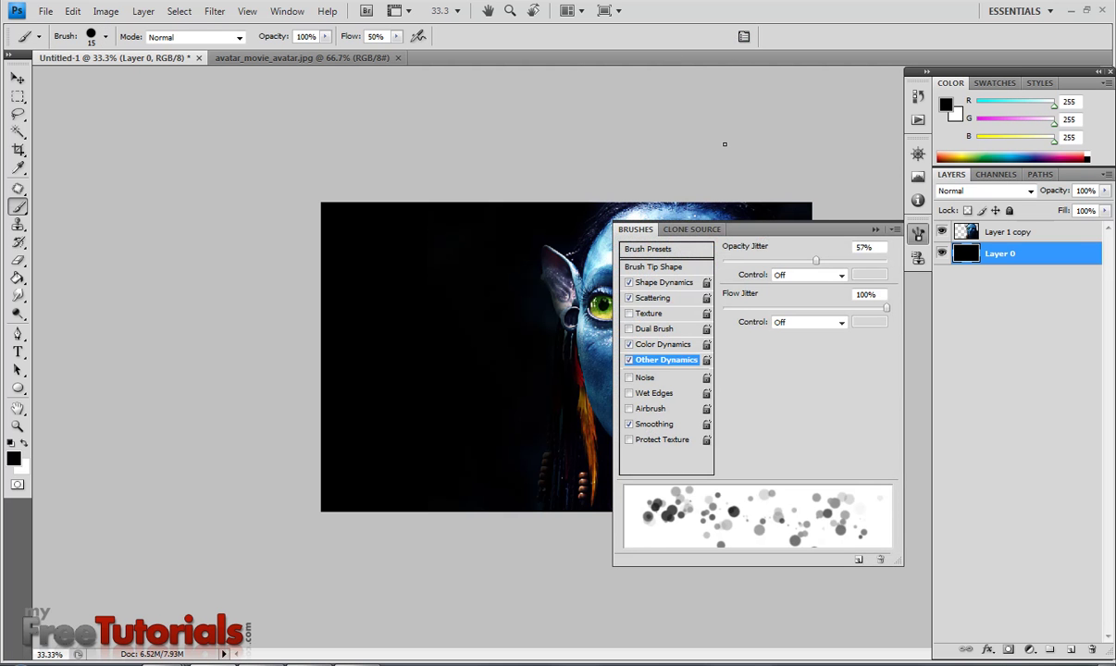
click(665, 283)
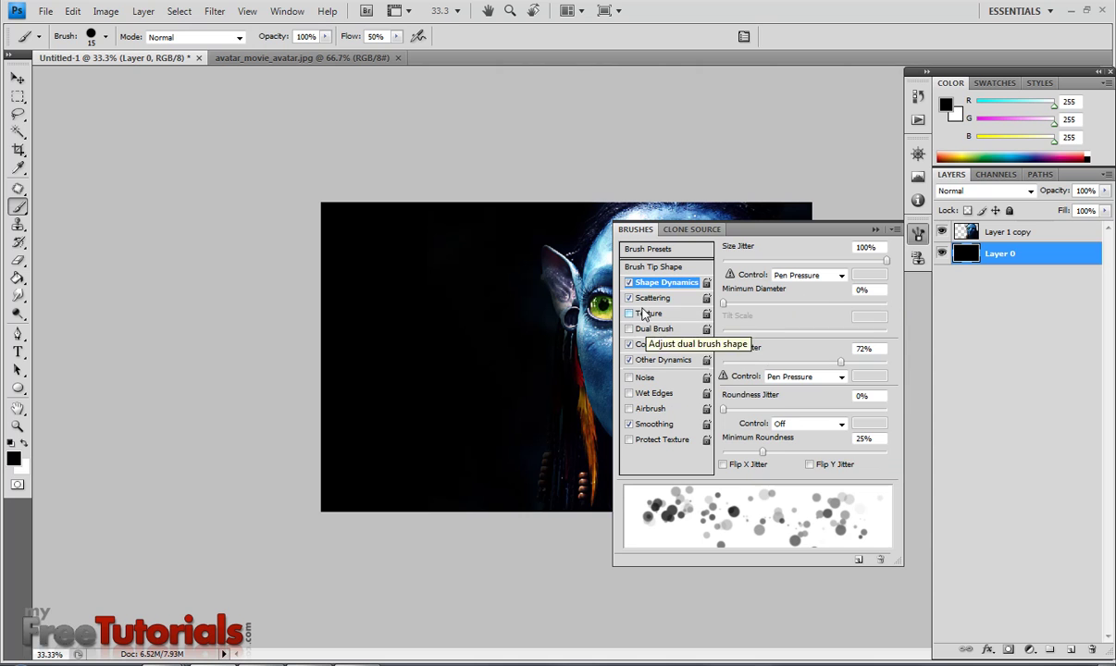
click(876, 229)
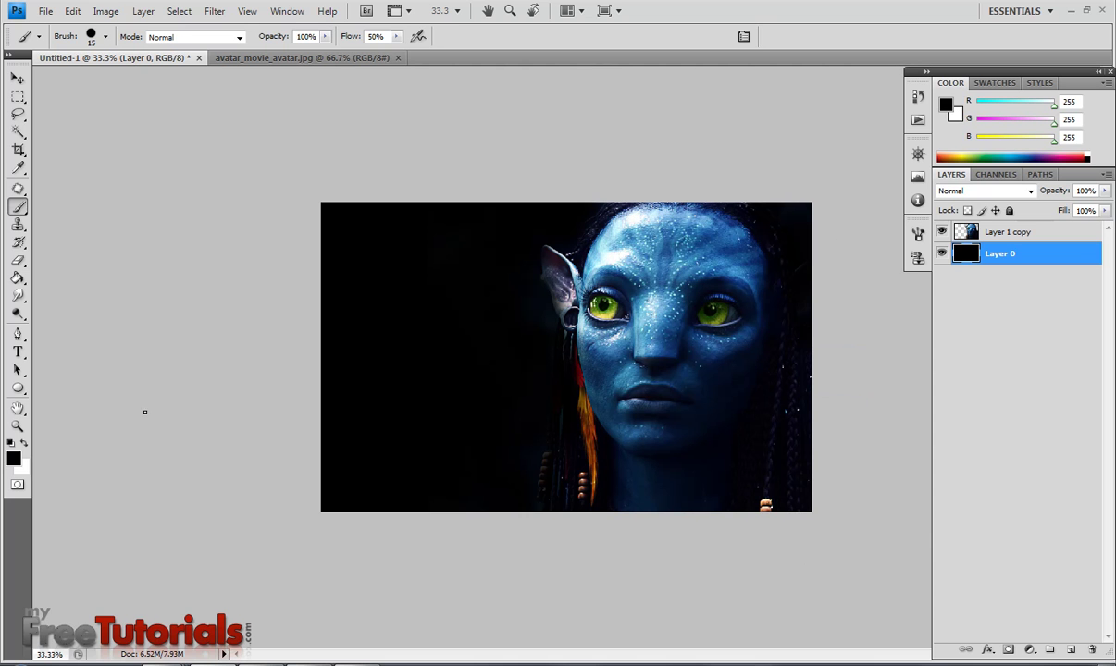
Step: Set the foreground colour to a light sky blue (about #8fdeff) and paint a first sparkle
click(13, 459)
click(892, 466)
drag(745, 389, 764, 364)
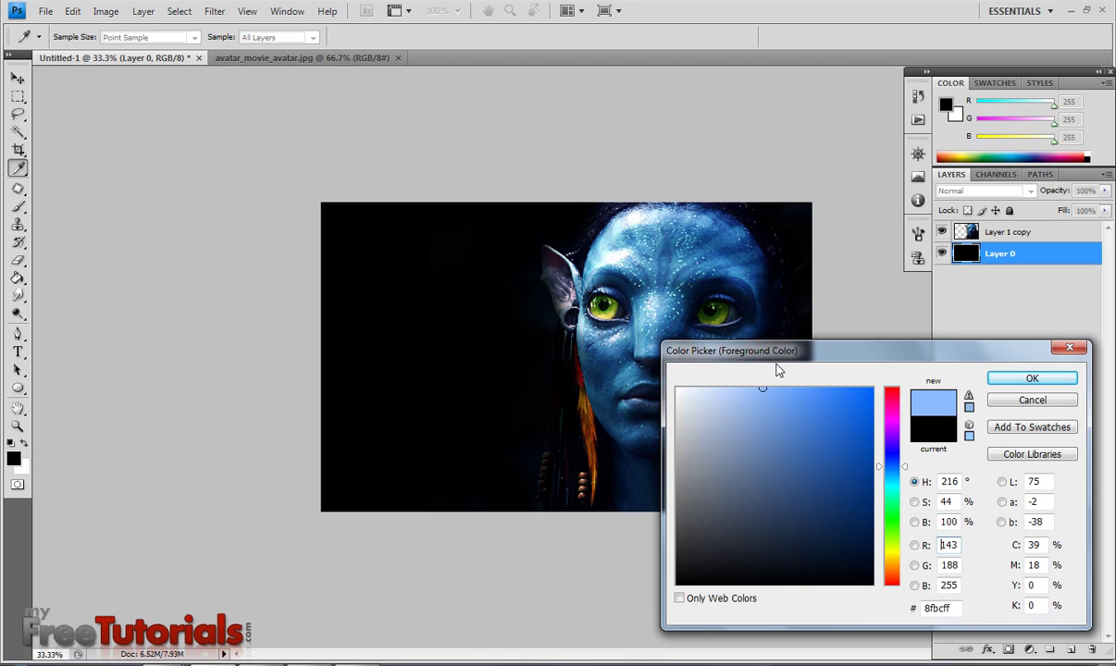
click(907, 471)
drag(910, 479, 907, 476)
click(1013, 378)
key(b)
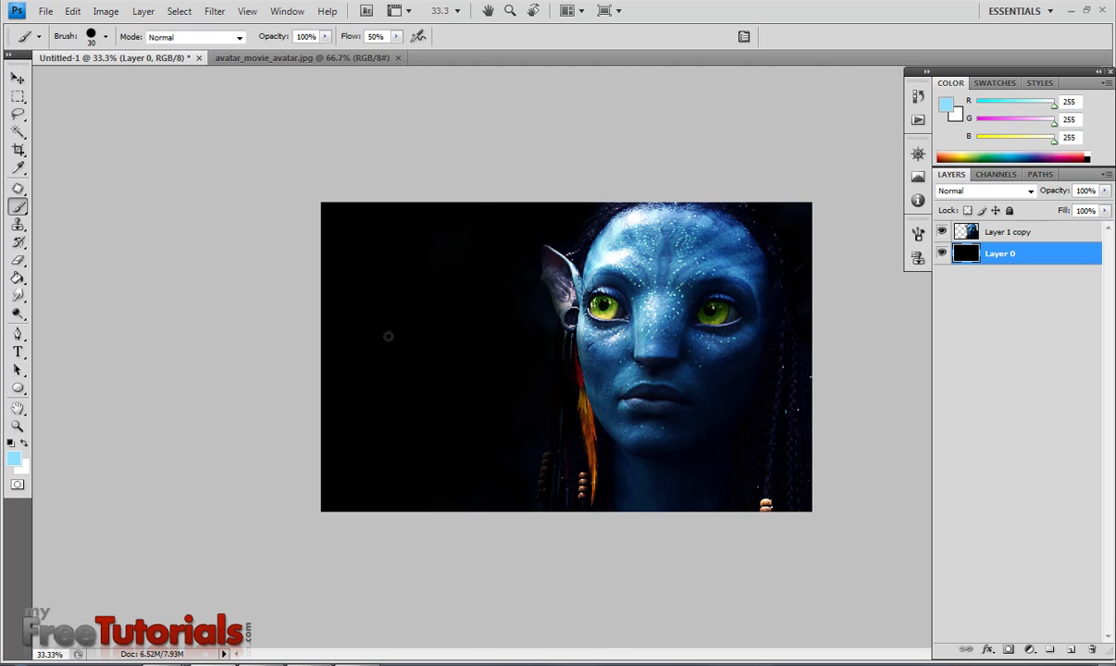
click(388, 335)
Step: Scatter light-blue star sparkles on Layer 1, from high up to the lower left and near the face
click(451, 341)
click(500, 320)
click(467, 448)
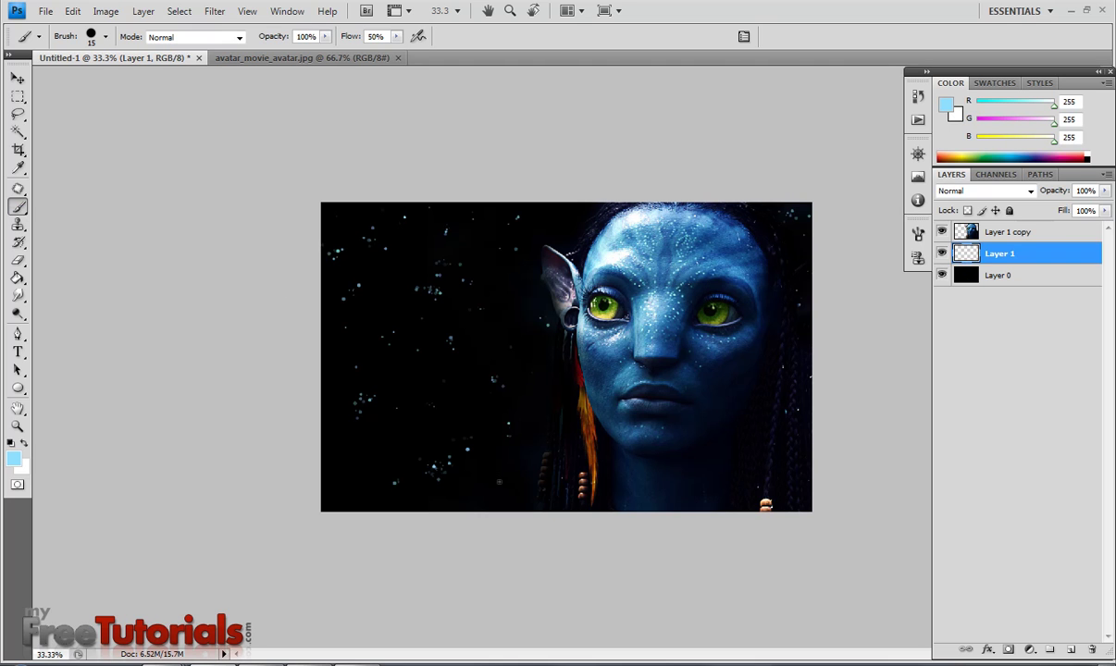
click(481, 472)
click(407, 426)
click(345, 361)
click(416, 294)
click(504, 370)
click(350, 476)
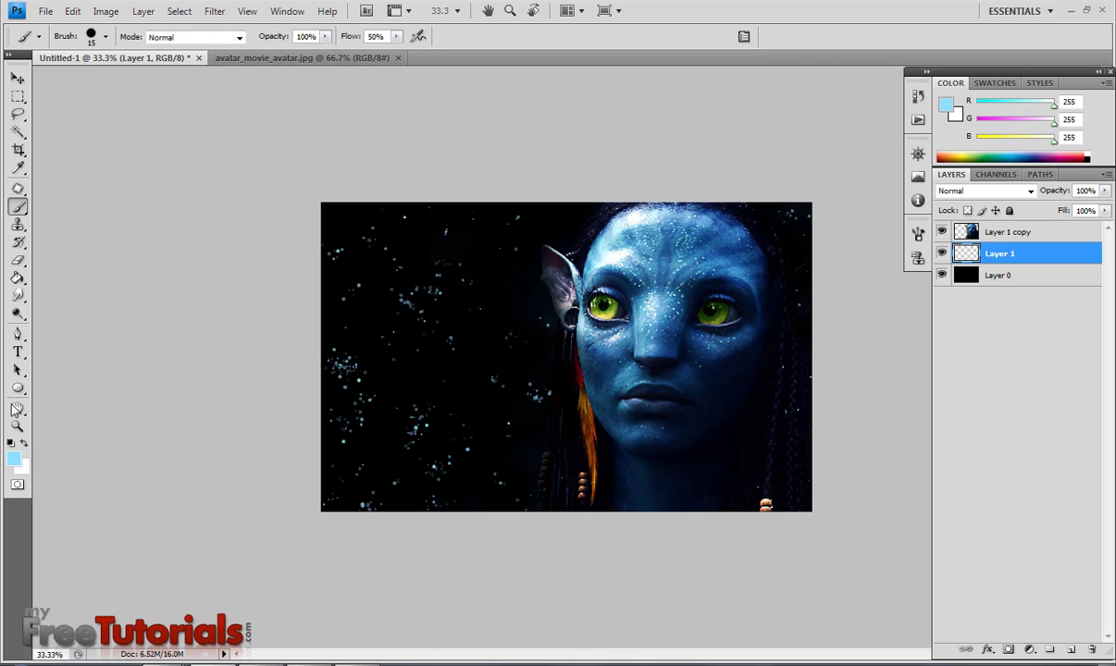
Step: Make white the text colour and select the AVATAR title text in the lower left
click(18, 352)
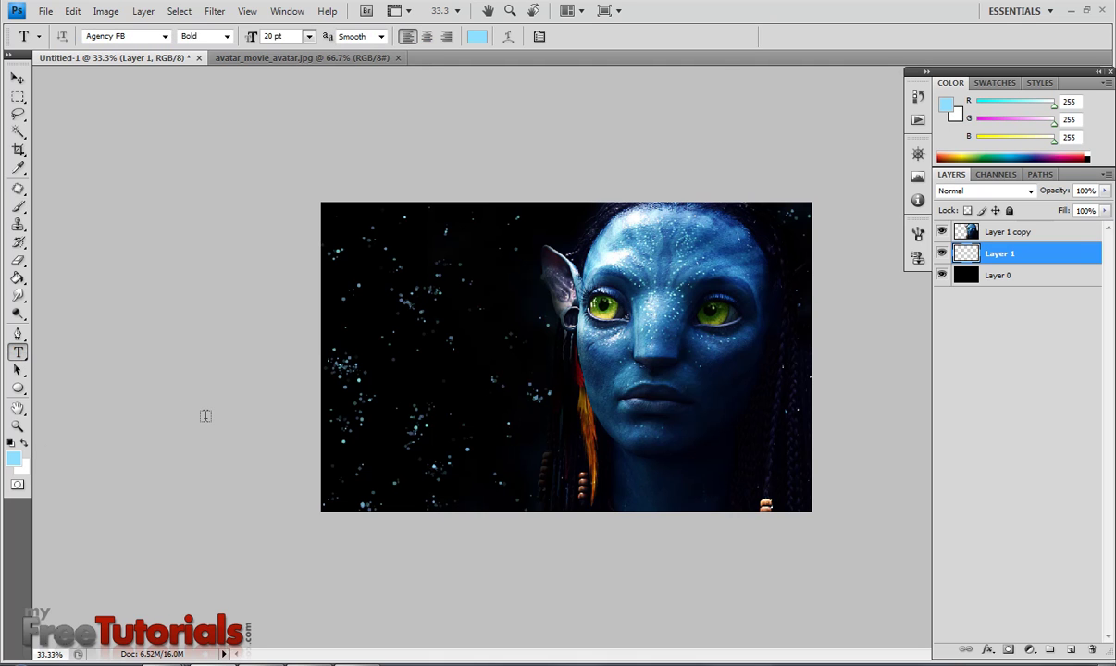
key(v)
click(25, 444)
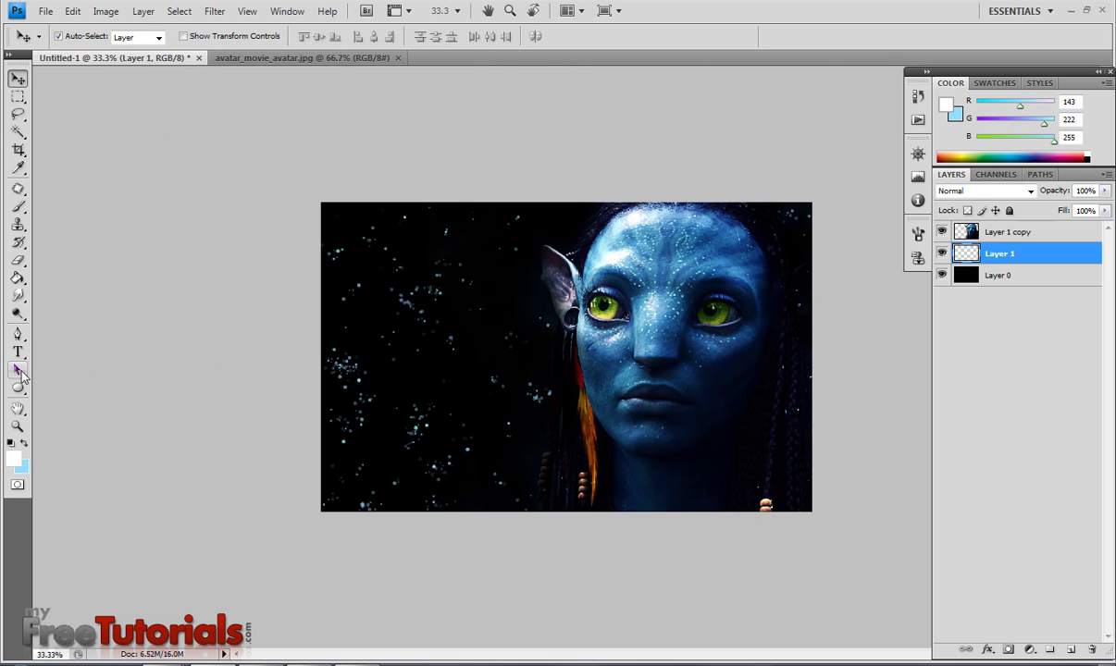
click(17, 352)
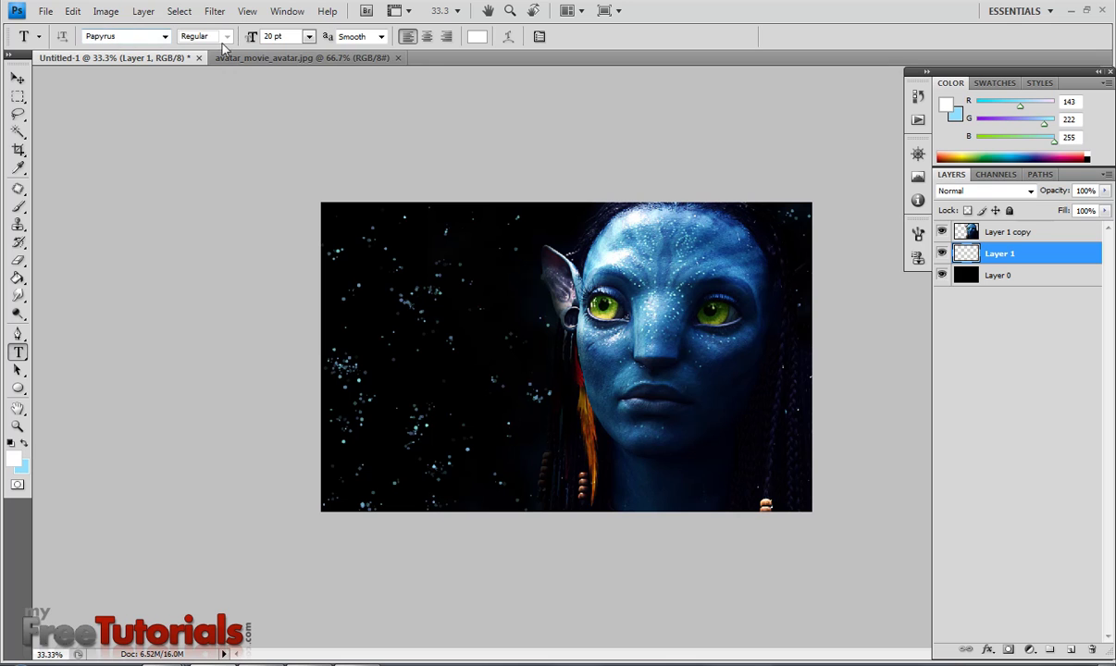
click(390, 431)
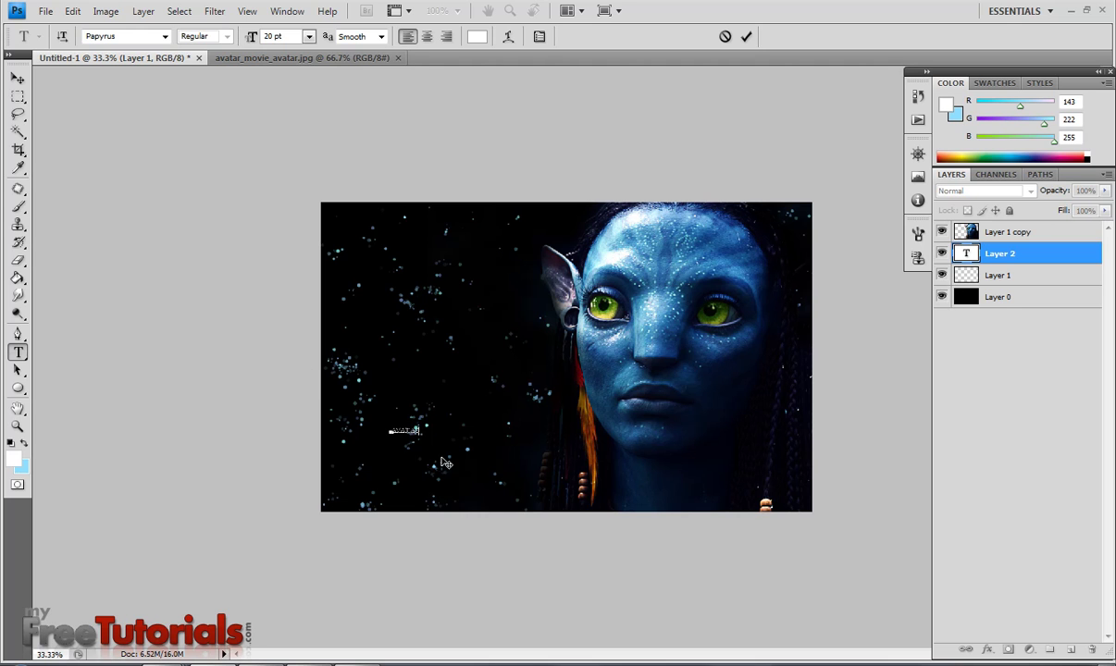
drag(421, 430, 368, 430)
Step: Enlarge the AVATAR title through 48, 60 and 72 pt to 150 pt
click(309, 36)
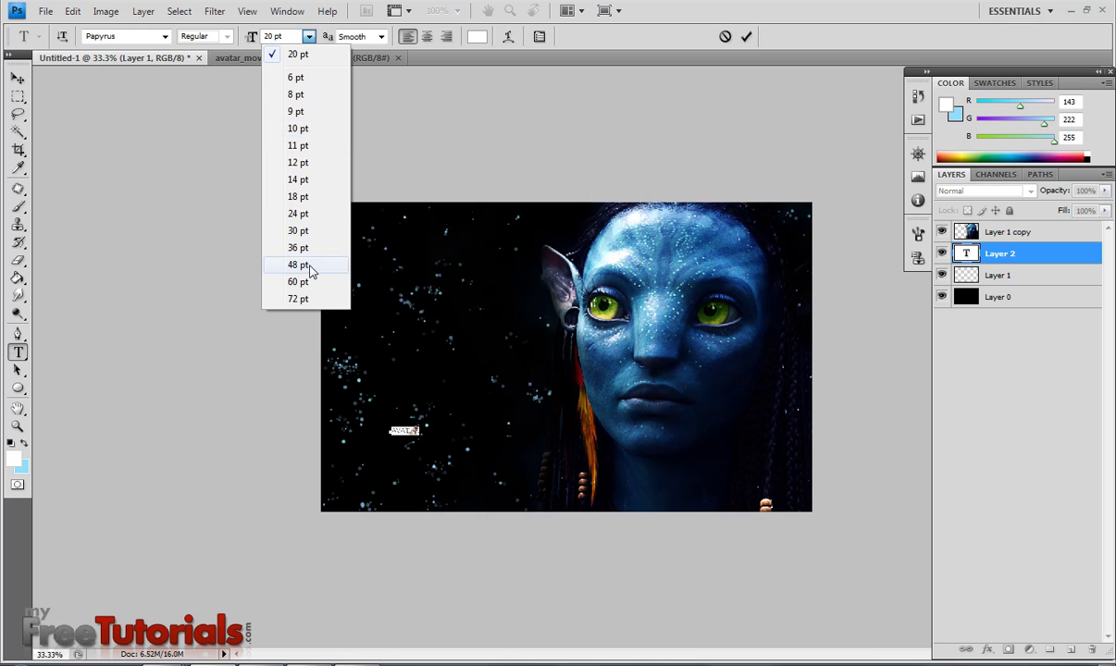
click(298, 264)
click(309, 36)
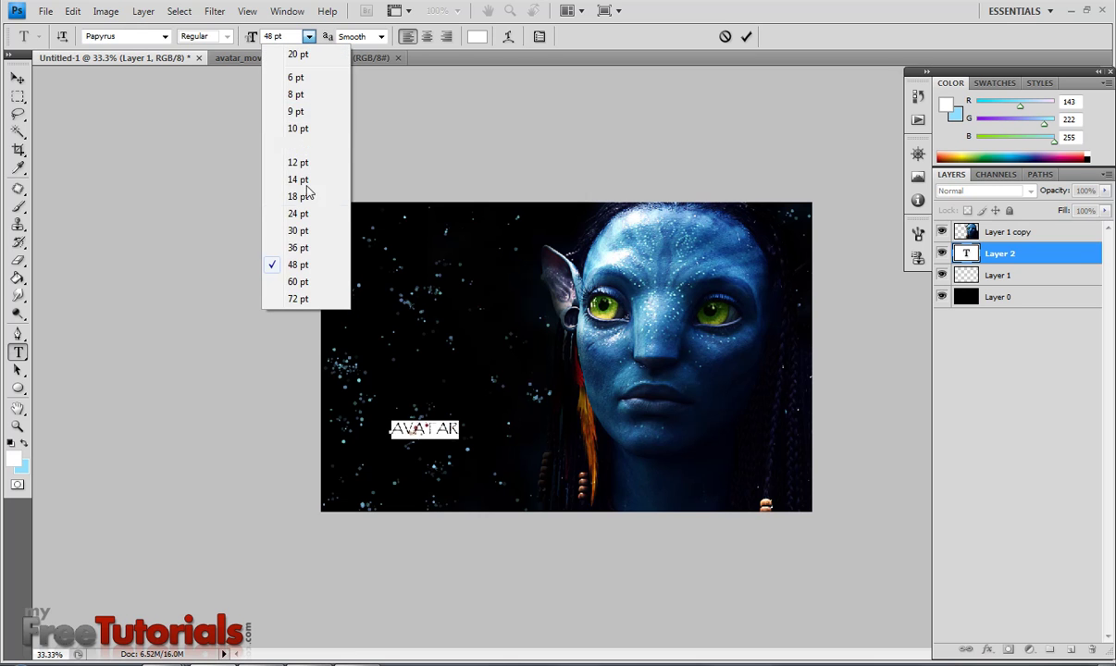
click(300, 281)
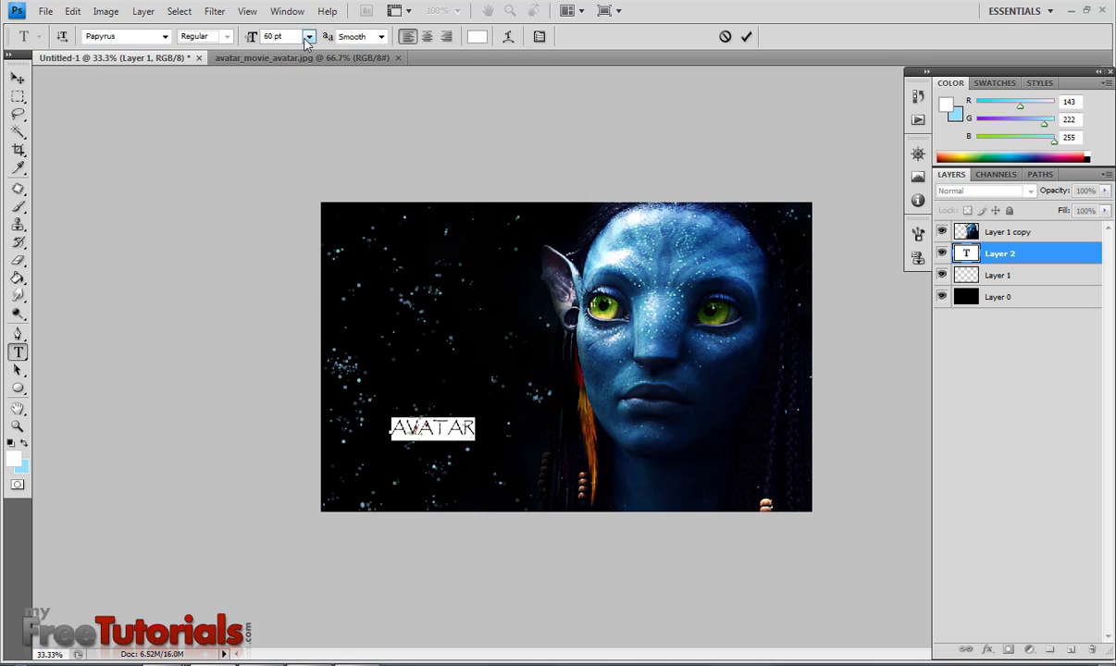
click(309, 36)
click(298, 297)
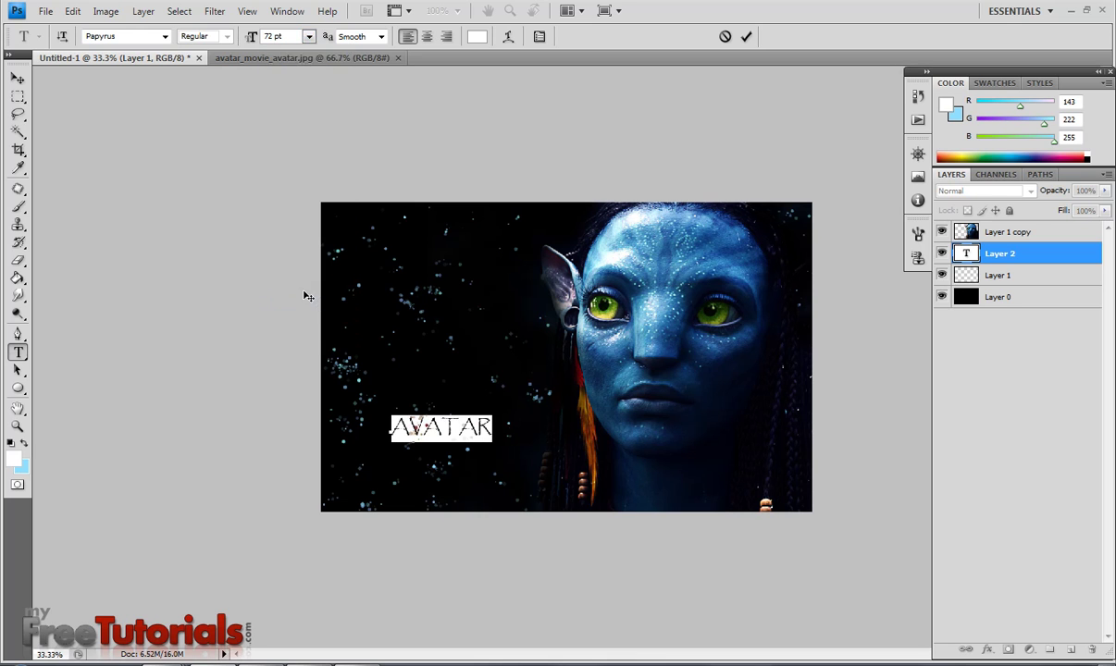
click(257, 37)
text(150)
key(Return)
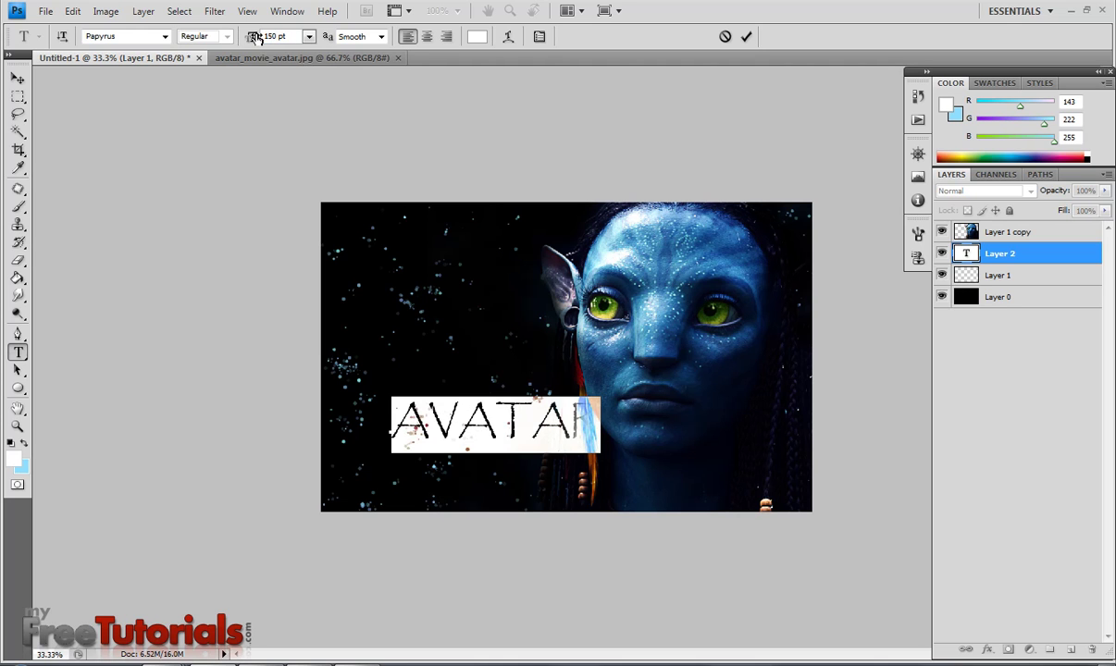
Step: Commit the AVATAR text and nudge the title left and down off the face
click(17, 77)
key(shift+Left)
key(shift+Left)
key(shift+Left)
key(shift+Left)
key(shift+Left)
key(shift+Left)
key(shift+Left)
key(shift+Left)
key(shift+Left)
key(shift+Left)
key(shift+Left)
key(shift+Left)
key(shift+Left)
key(shift+Left)
key(shift+Left)
key(shift+Left)
key(shift+Left)
key(shift+Left)
key(shift+Down)
key(shift+Down)
key(shift+Down)
key(shift+Down)
key(shift+Down)
key(shift+Down)
key(shift+Down)
key(shift+Left)
key(shift+Left)
key(shift+Down)
key(shift+Down)
key(shift+Down)
key(shift+Down)
key(shift+Down)
key(shift+Down)
key(shift+Down)
key(shift+Left)
key(shift+Down)
key(shift+Down)
key(shift+Down)
key(shift+Left)
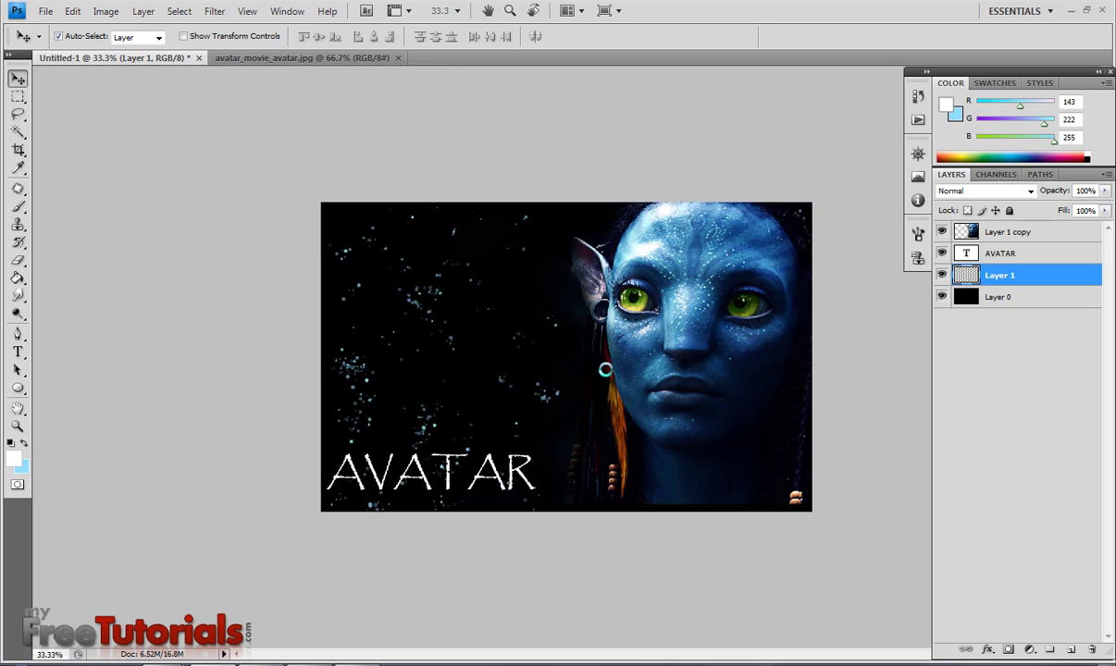
Step: Move the AVATAR title back up and right, then bring up its layer options
drag(605, 370, 604, 371)
click(512, 465)
key(shift+Up)
key(shift+Up)
key(shift+Up)
key(shift+Up)
key(shift+Up)
key(shift+Up)
key(shift+Up)
key(shift+Up)
key(shift+Up)
key(shift+Up)
key(shift+Up)
key(shift+Up)
key(shift+Up)
key(shift+Up)
key(shift+Up)
key(shift+Up)
key(shift+Up)
key(shift+Up)
key(shift+Up)
key(shift+Up)
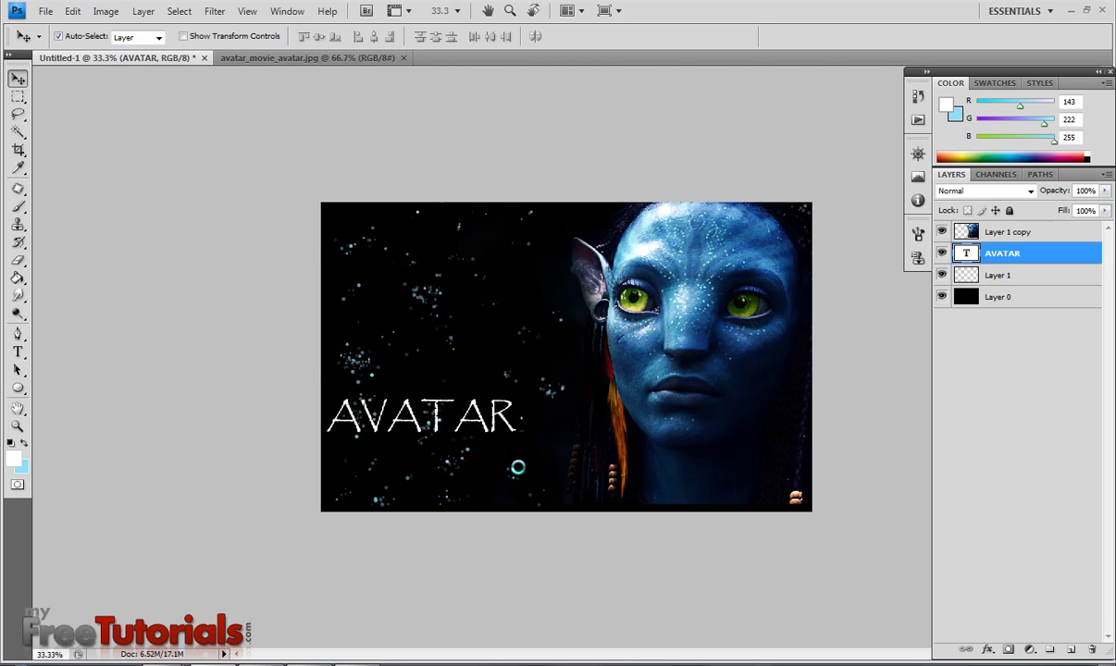
key(shift+Right)
key(shift+Right)
key(shift+Right)
key(shift+Right)
key(shift+Right)
key(shift+Right)
key(shift+Right)
key(shift+Right)
key(shift+Right)
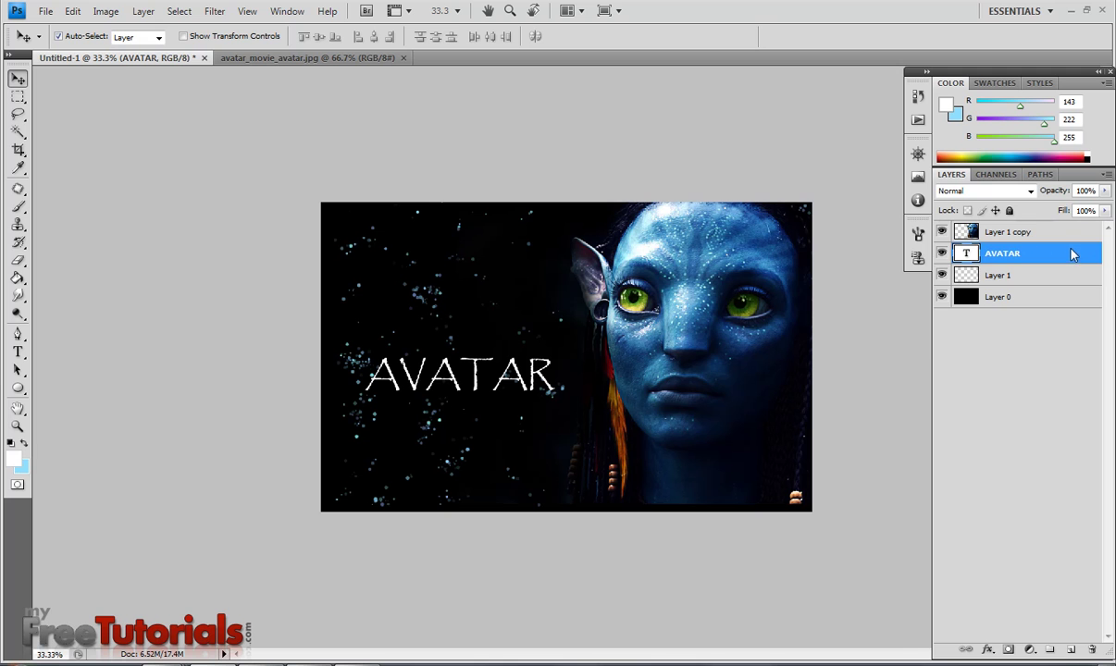
right_click(1070, 253)
key(Escape)
Step: Open the title's Gradient Overlay editor and set the left stop to a dark blue sampled from the face
key(h)
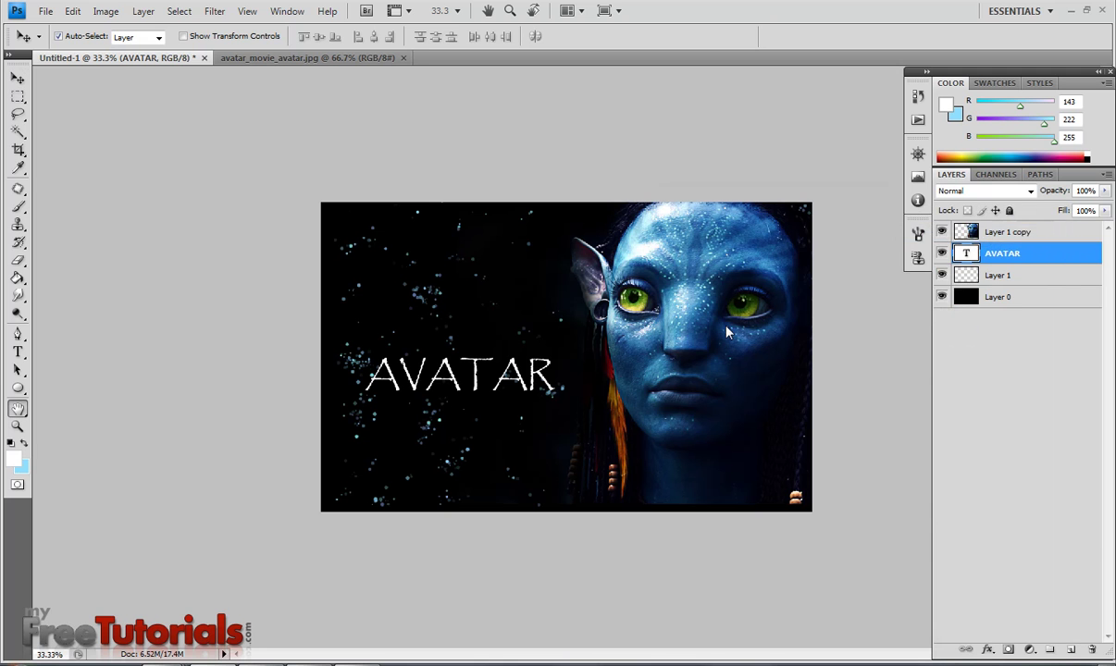
click(681, 418)
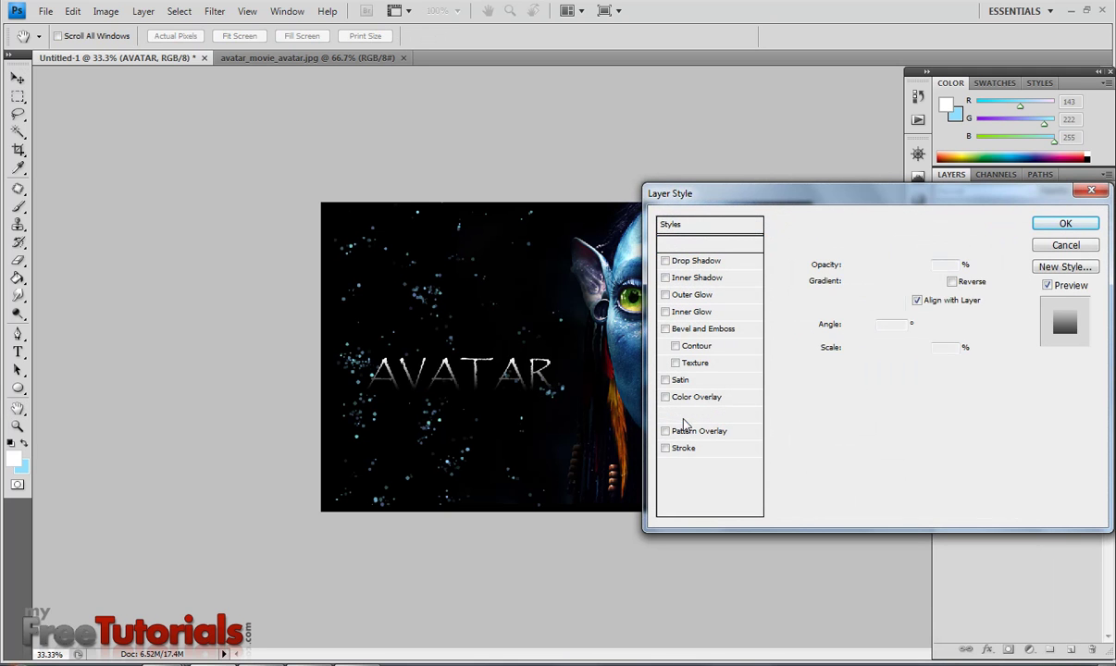
click(868, 282)
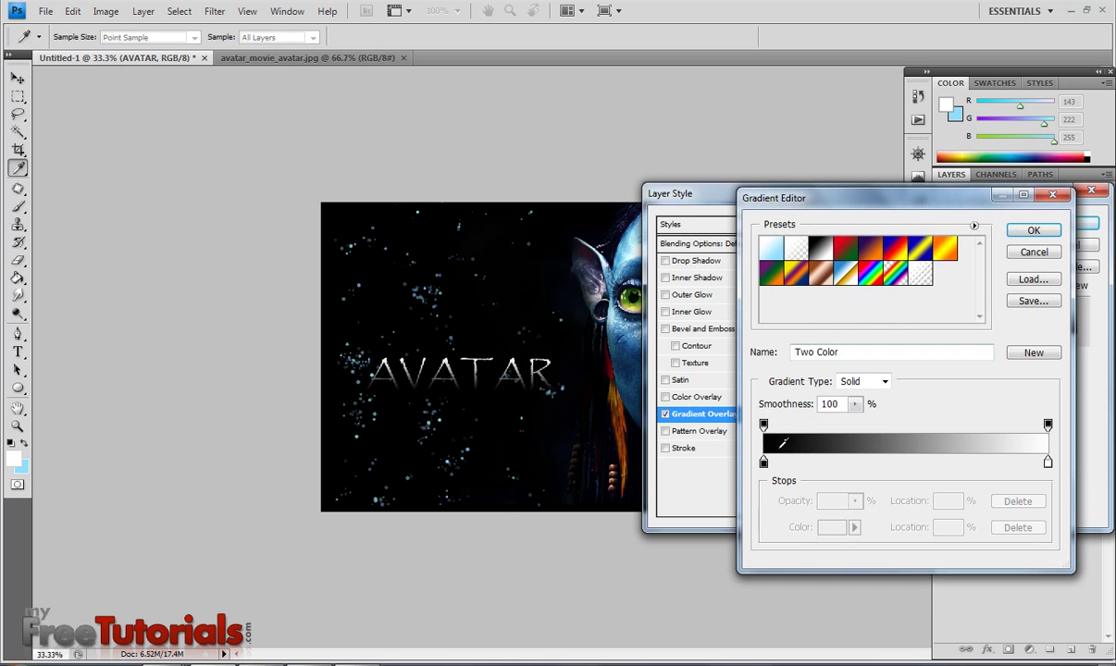
click(765, 463)
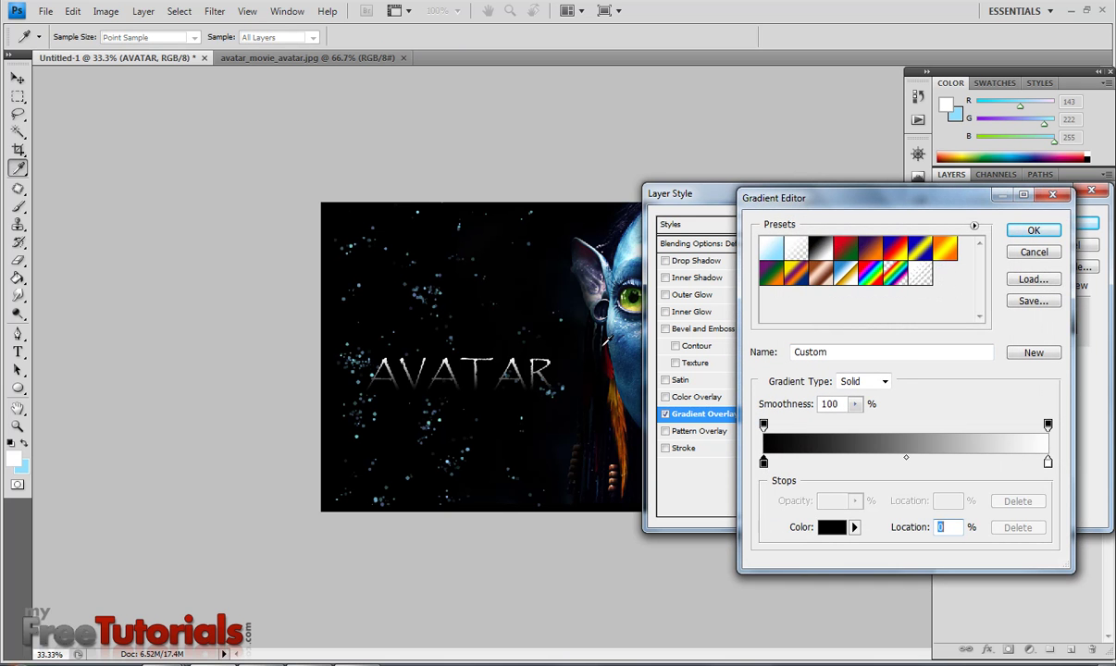
click(347, 367)
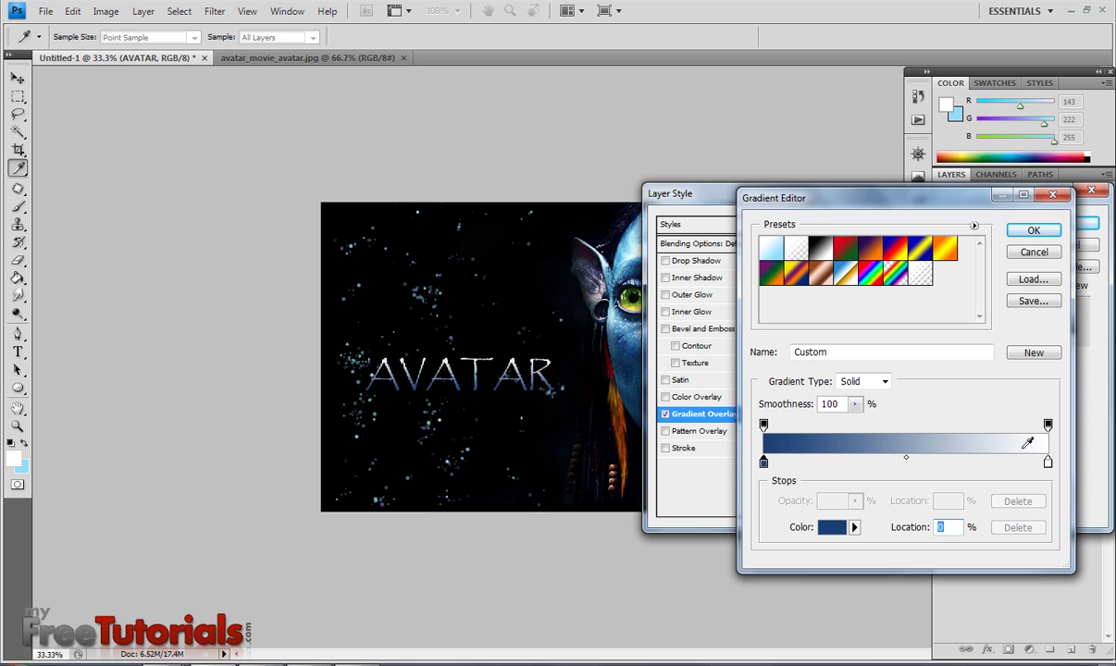
Step: Add a new gradient stop coloured with a light blue sampled from the image
click(885, 463)
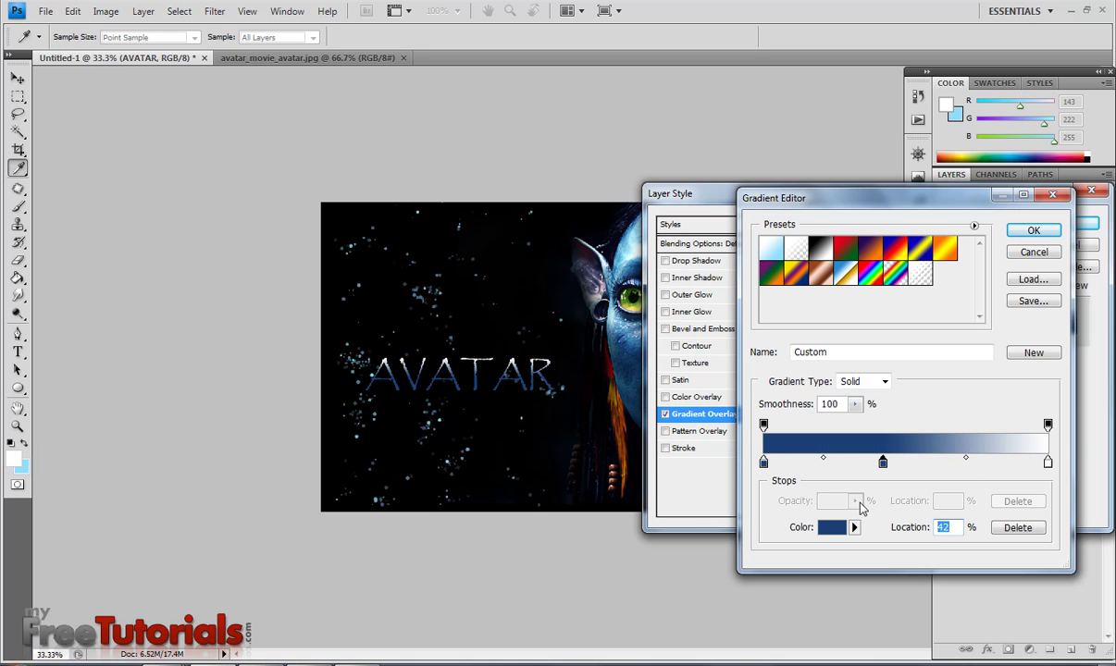
click(831, 527)
click(809, 389)
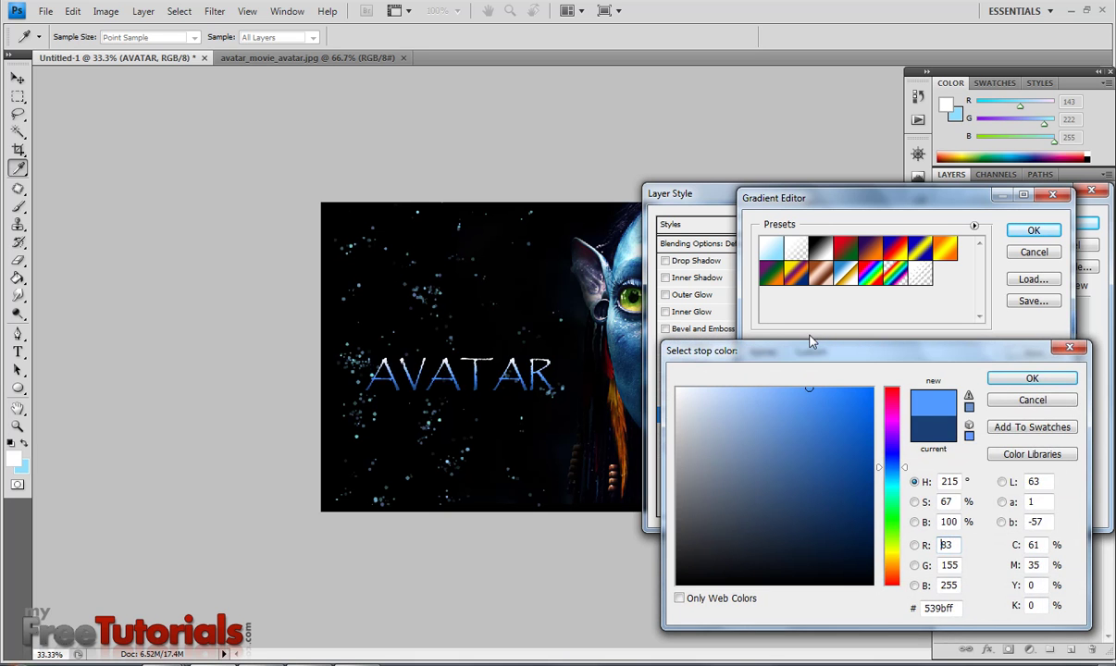
click(602, 236)
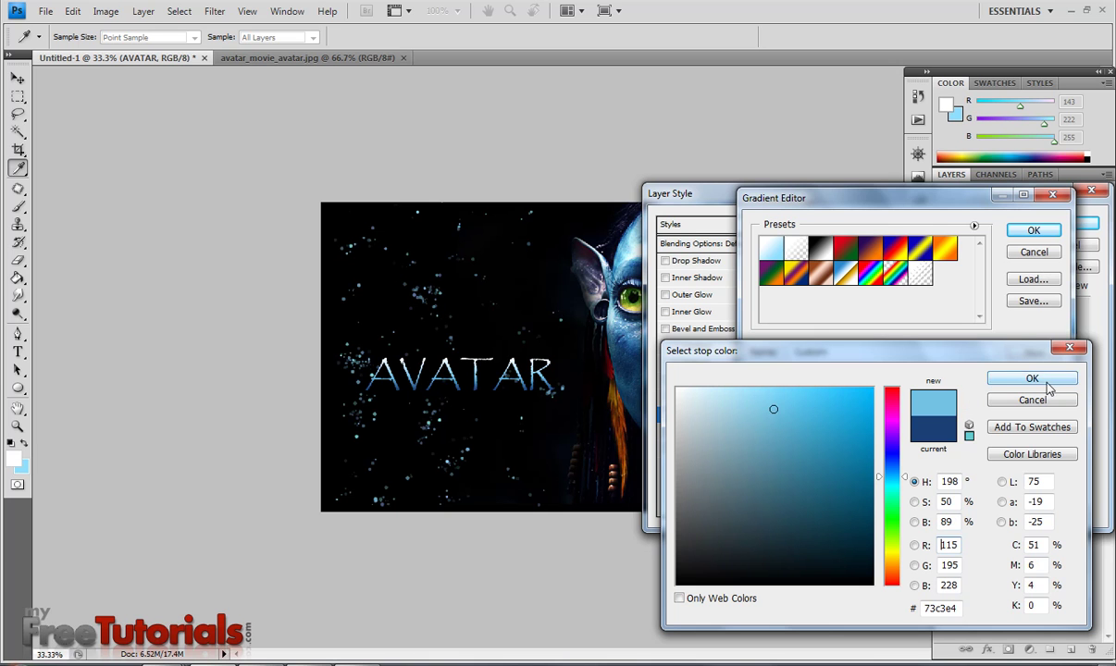
click(1025, 379)
Step: Add a 70% gradient stop set to a darker blue sampled from the face
click(961, 460)
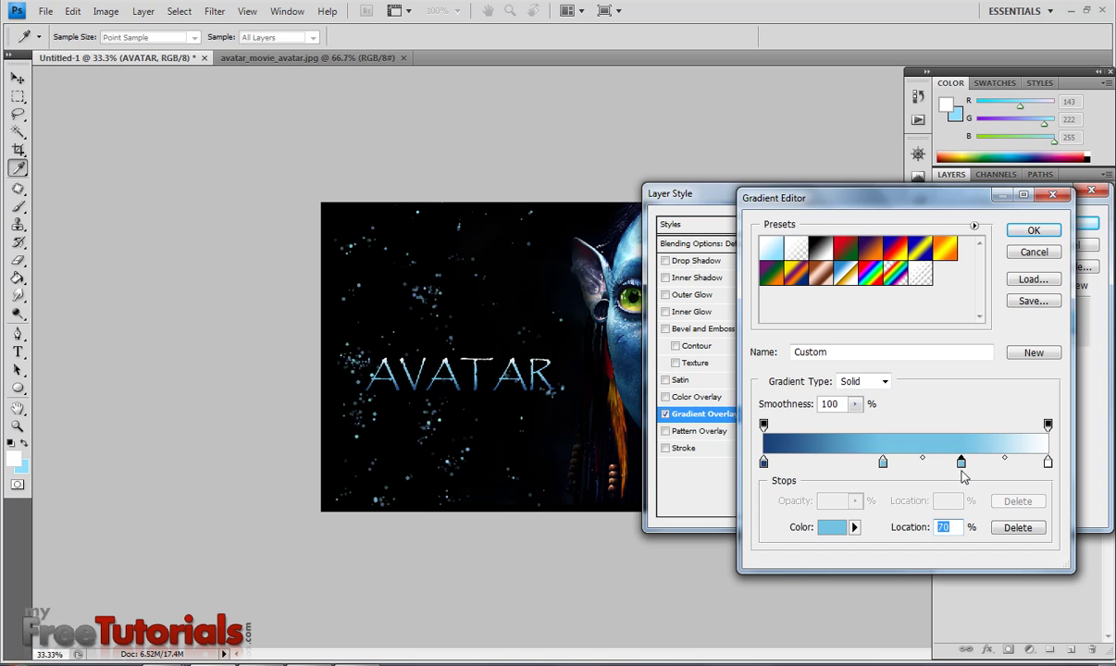
click(831, 528)
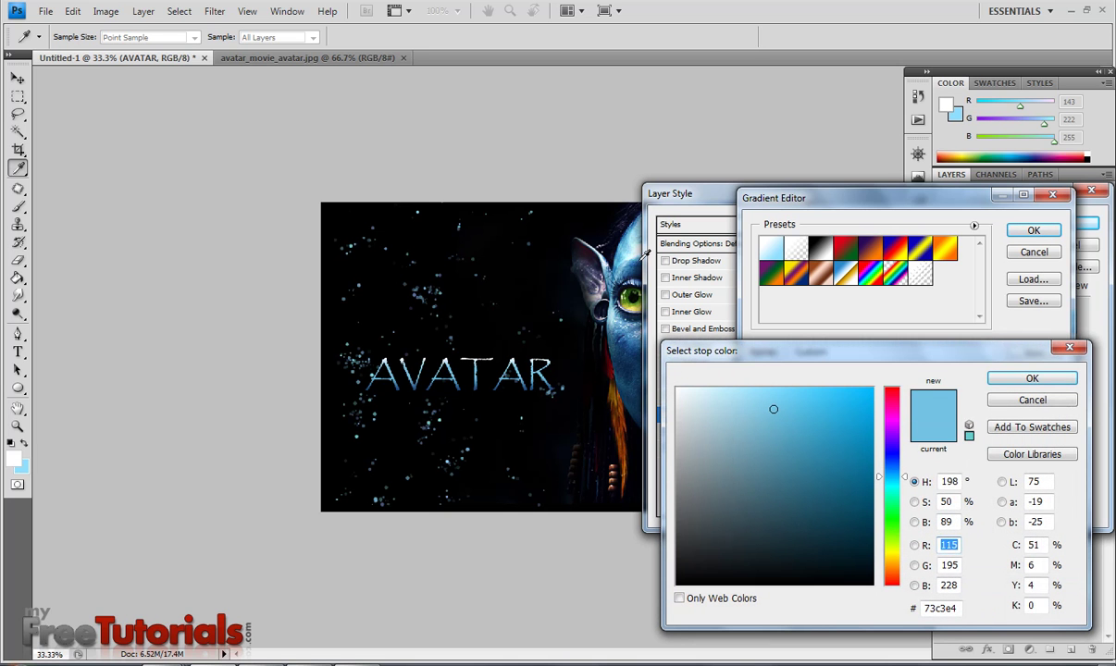
click(636, 337)
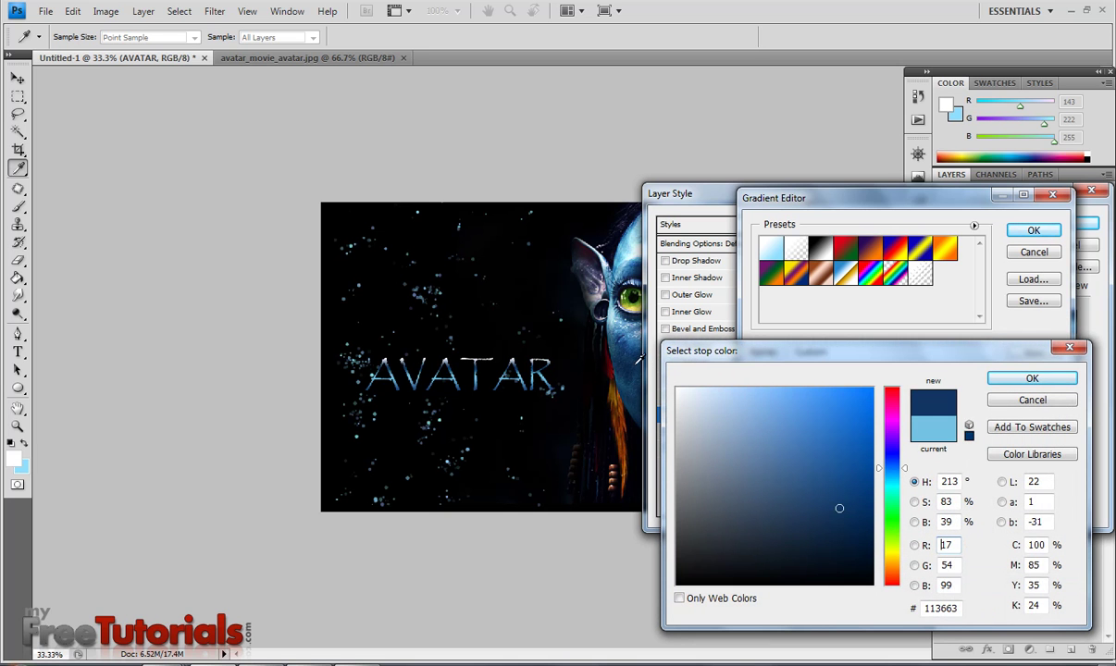
click(637, 365)
click(636, 386)
click(593, 364)
mouse_move(626, 383)
mouse_down()
mouse_move(592, 359)
mouse_move(623, 372)
mouse_up()
click(1018, 382)
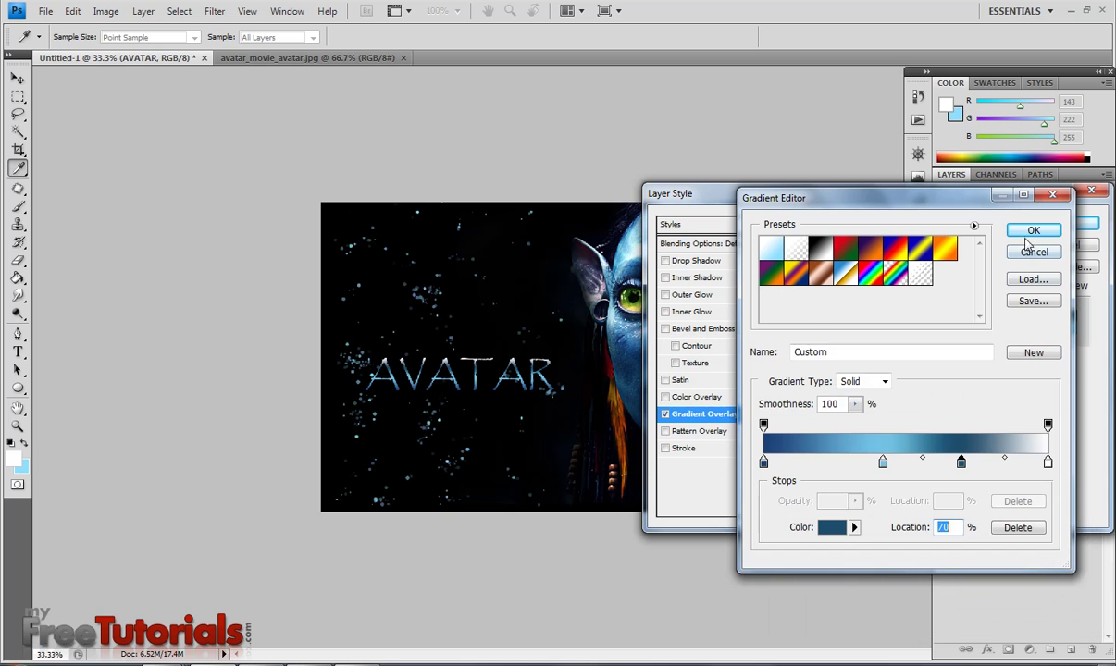
Step: Set the rightmost stop to a sampled light blue and accept the gradient
click(1048, 463)
click(831, 527)
click(633, 243)
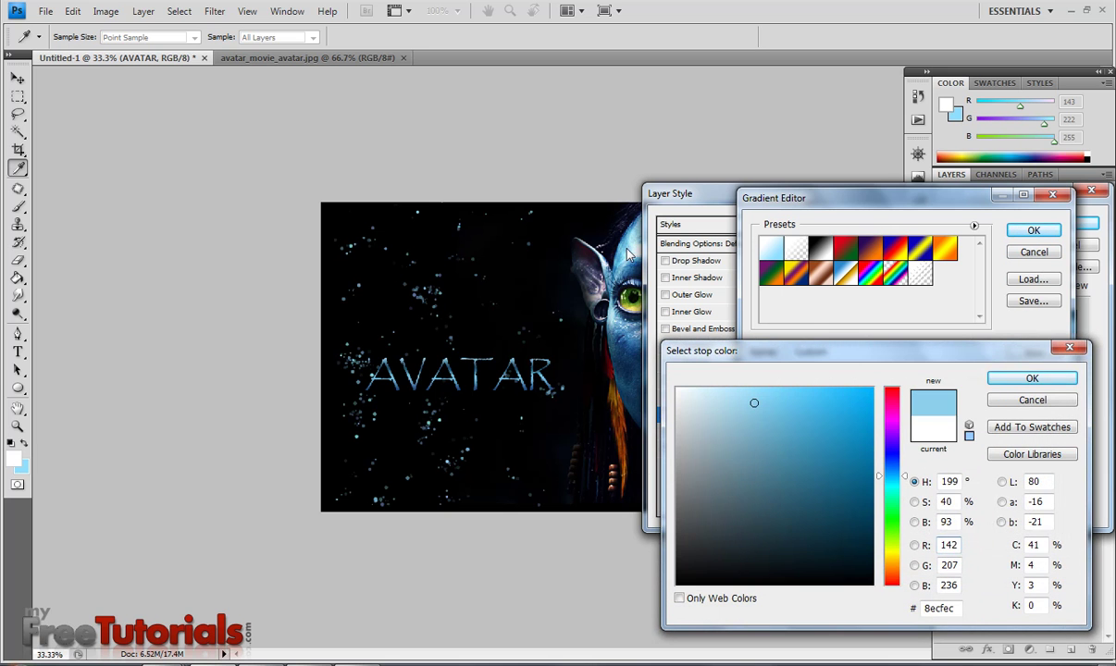
click(625, 250)
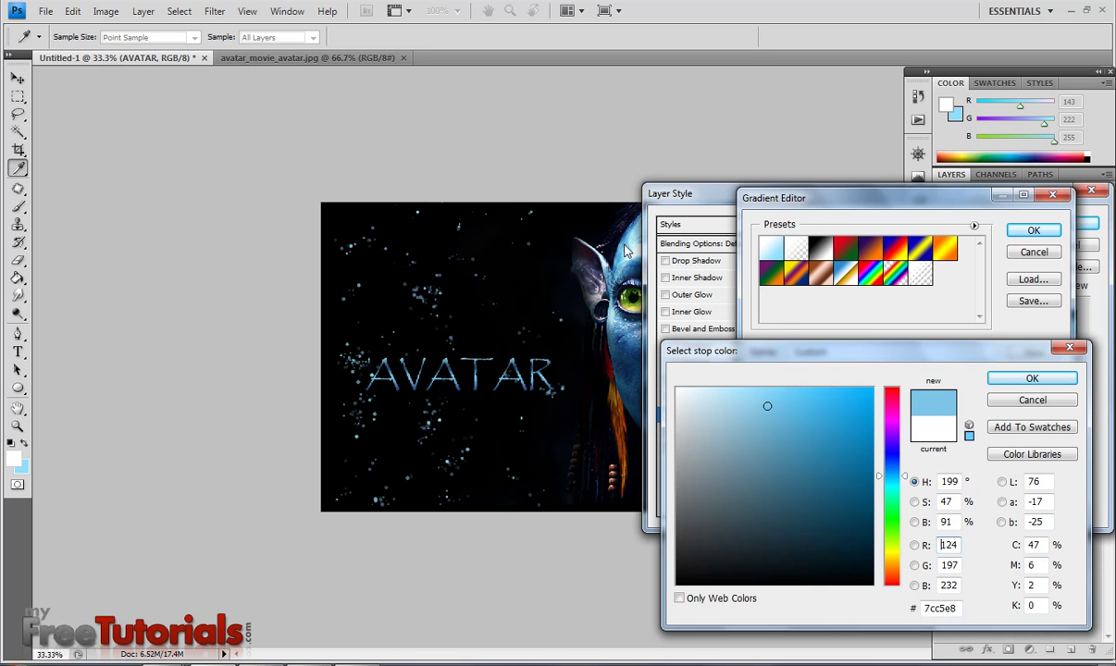
click(1028, 379)
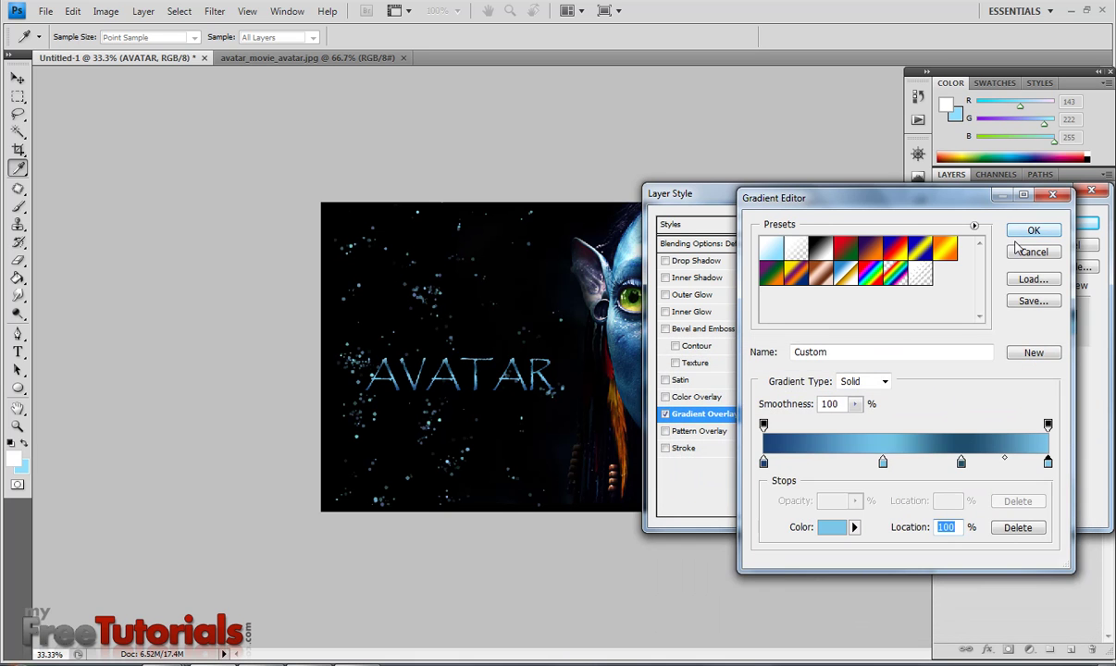
click(1036, 231)
Step: Apply the blue gradient overlay and nudge the AVATAR title down twice
click(1065, 224)
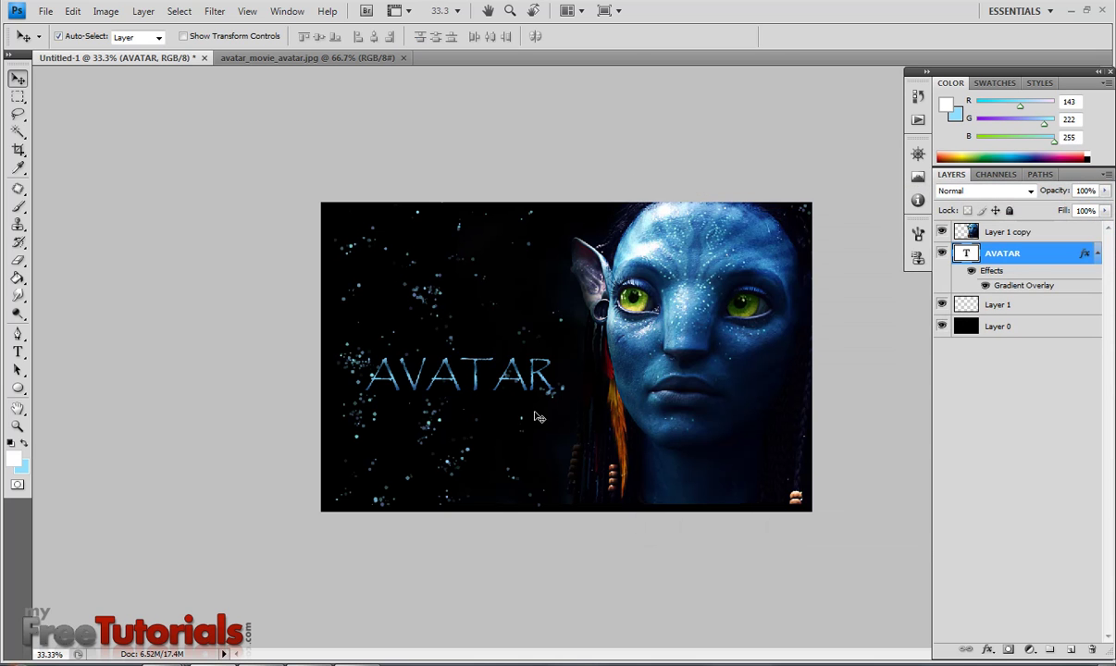
key(shift+Down)
key(shift+Down)
key(shift+Down)
key(shift+Down)
key(shift+Down)
key(shift+Down)
key(shift+Down)
key(shift+Down)
key(shift+Down)
key(shift+Down)
key(shift+Down)
key(shift+Down)
key(shift+Down)
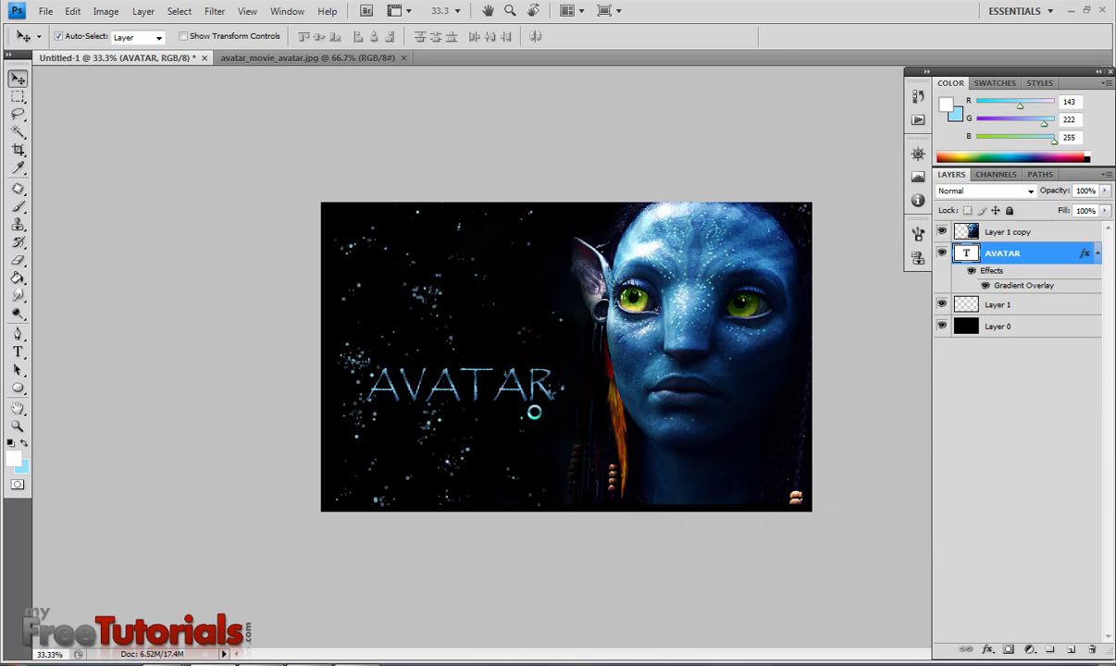
key(shift+Down)
key(shift+Down)
key(shift+Down)
key(shift+Down)
key(shift+Down)
key(shift+Down)
key(shift+Down)
key(shift+Down)
key(shift+Down)
key(shift+Down)
key(shift+Down)
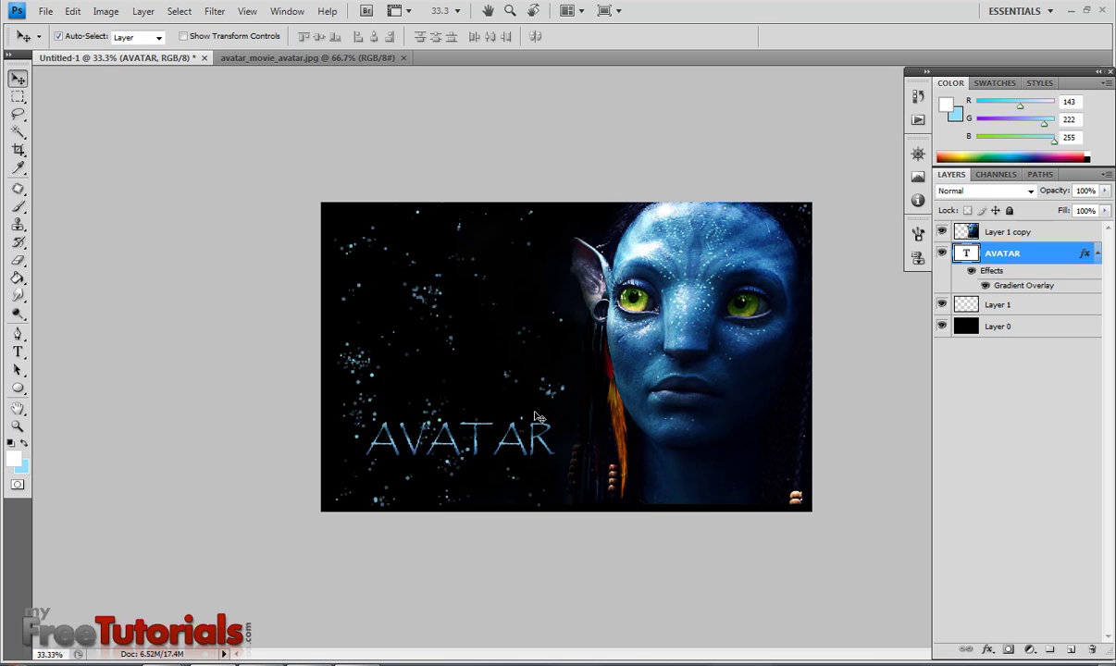